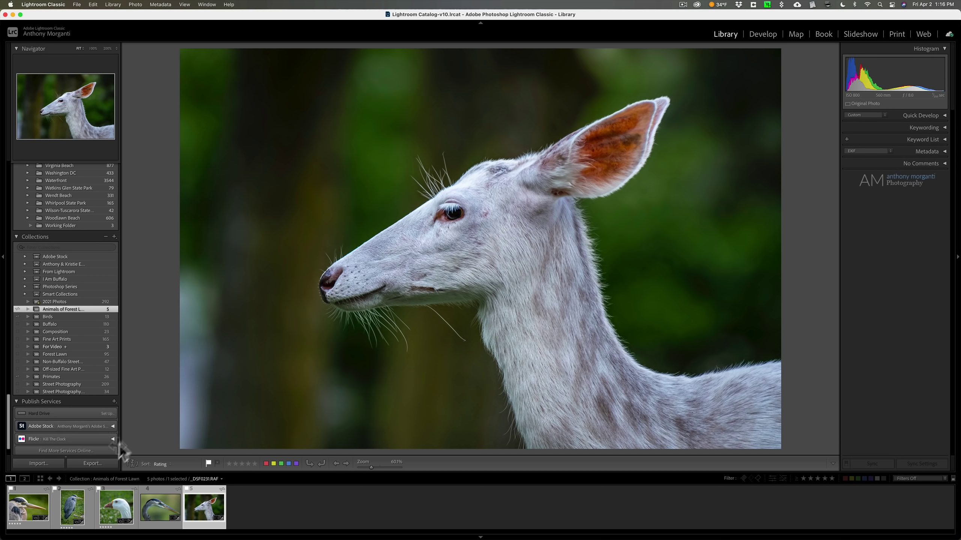
{"action": "left_click", "coordinate": [90, 463]}
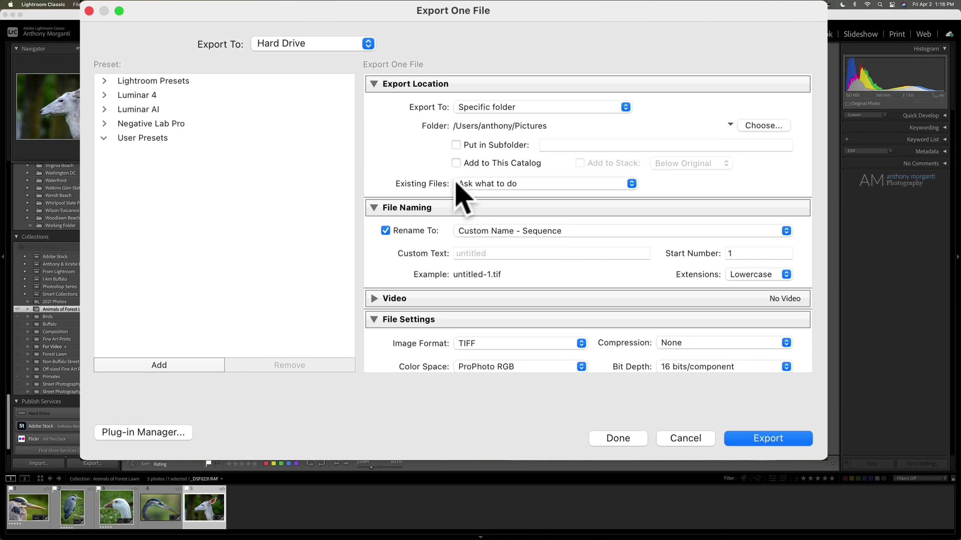
{"action": "scroll", "coordinate": [458, 196], "scroll_direction": "down", "scroll_amount": 10}
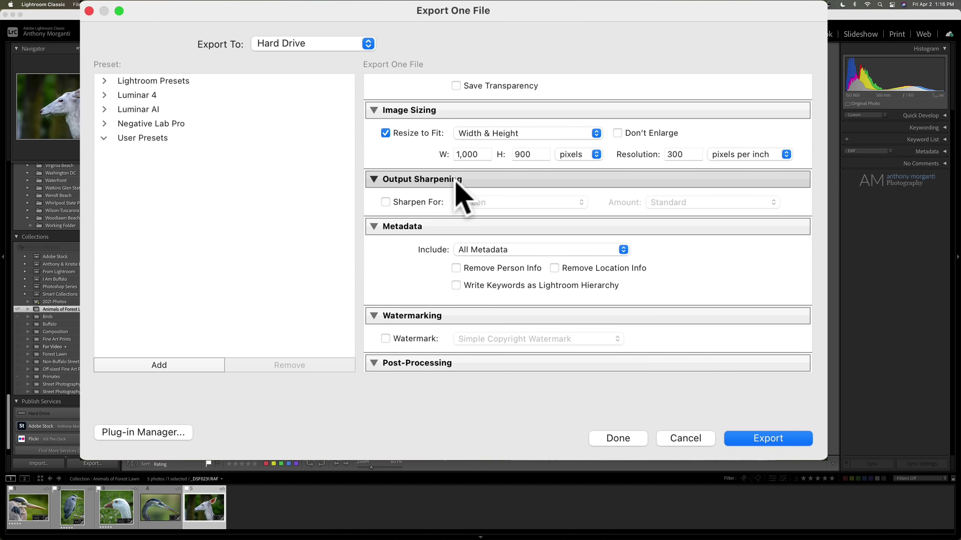
{"action": "scroll", "coordinate": [458, 196], "scroll_direction": "down", "scroll_amount": 3}
{"action": "scroll", "coordinate": [458, 195], "scroll_direction": "up", "scroll_amount": 8}
{"action": "scroll", "coordinate": [458, 195], "scroll_direction": "up", "scroll_amount": 3}
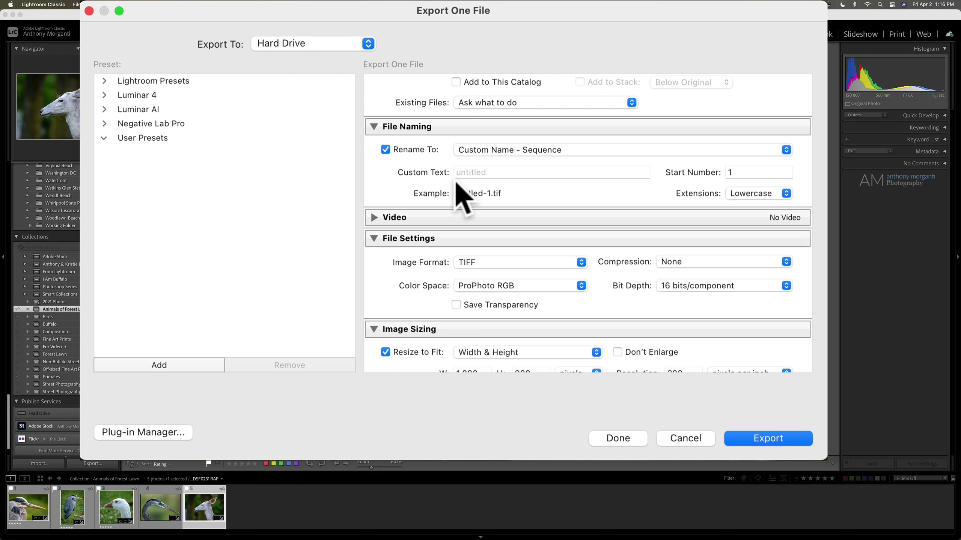
{"action": "scroll", "coordinate": [458, 195], "scroll_direction": "up", "scroll_amount": 5}
{"action": "scroll", "coordinate": [458, 195], "scroll_direction": "up", "scroll_amount": 3}
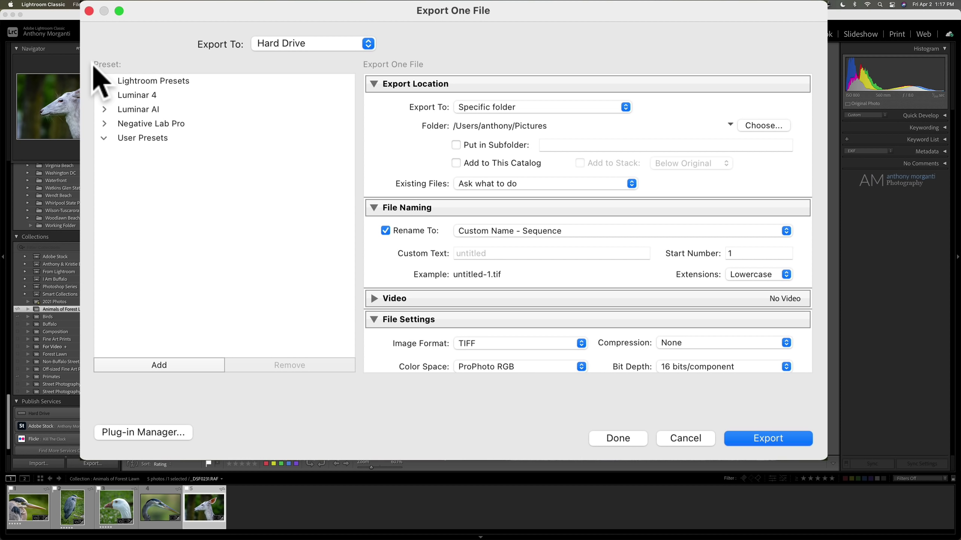
{"action": "scroll", "coordinate": [511, 207], "scroll_direction": "down", "scroll_amount": 5}
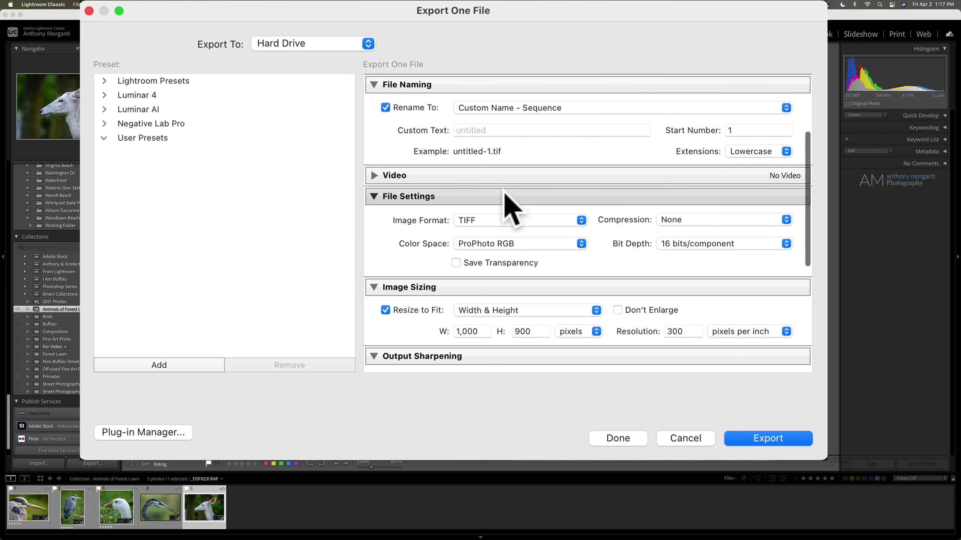
{"action": "scroll", "coordinate": [510, 207], "scroll_direction": "down", "scroll_amount": 5}
{"action": "scroll", "coordinate": [511, 207], "scroll_direction": "down", "scroll_amount": 3}
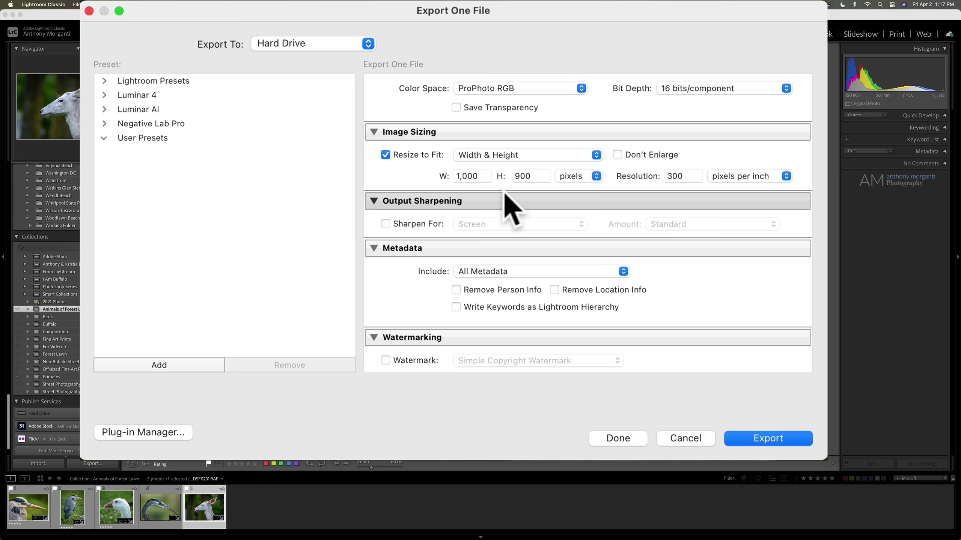
{"action": "scroll", "coordinate": [510, 207], "scroll_direction": "up", "scroll_amount": 5}
{"action": "scroll", "coordinate": [511, 206], "scroll_direction": "up", "scroll_amount": 3}
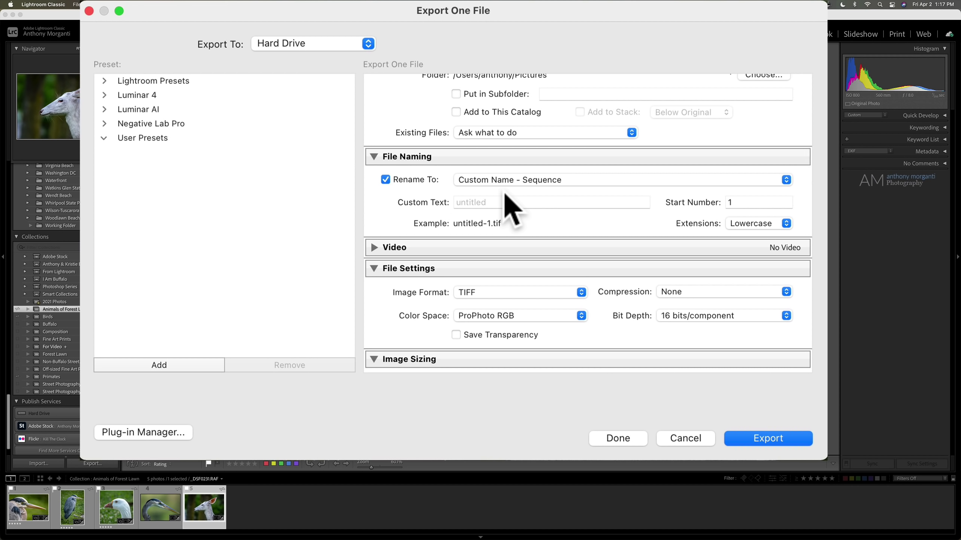
{"action": "scroll", "coordinate": [510, 207], "scroll_direction": "up", "scroll_amount": 4}
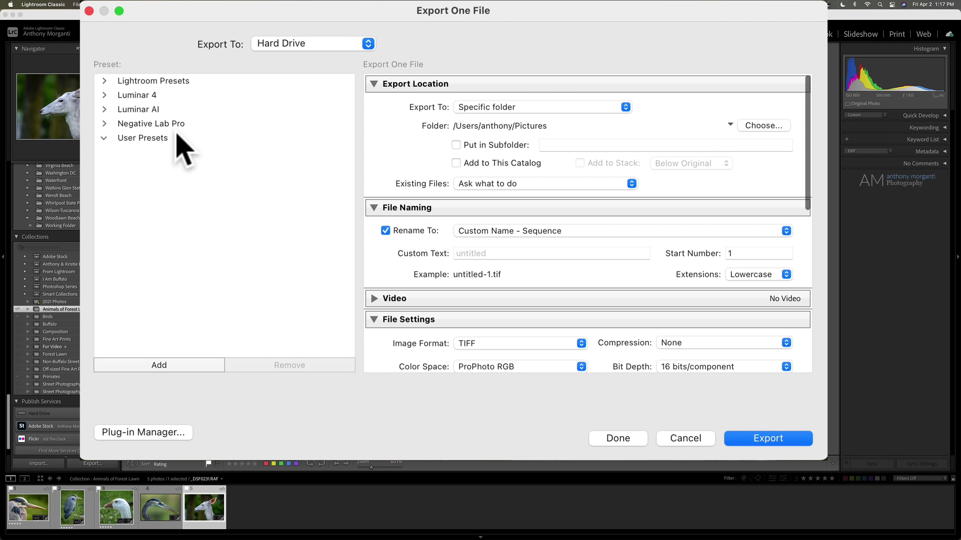
{"action": "left_click", "coordinate": [105, 81]}
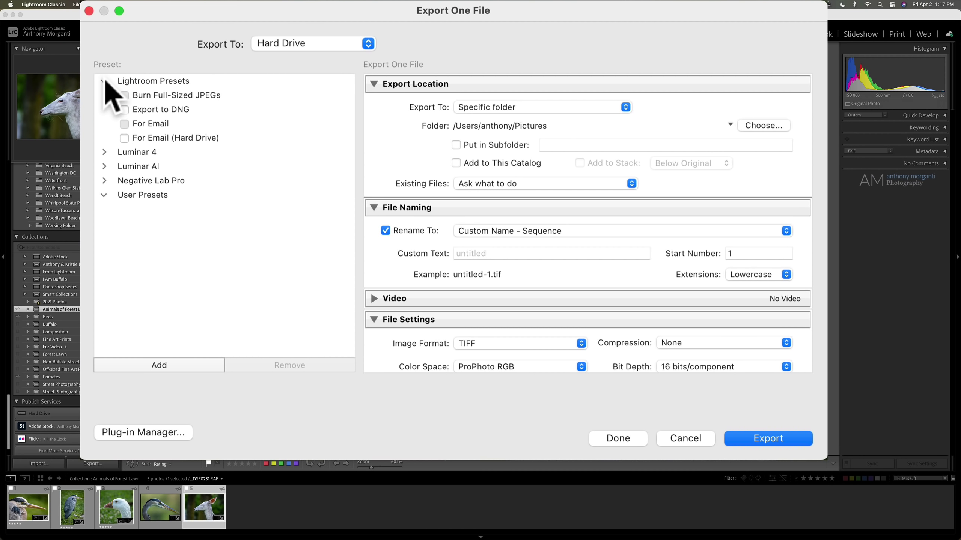
{"action": "left_click", "coordinate": [105, 81]}
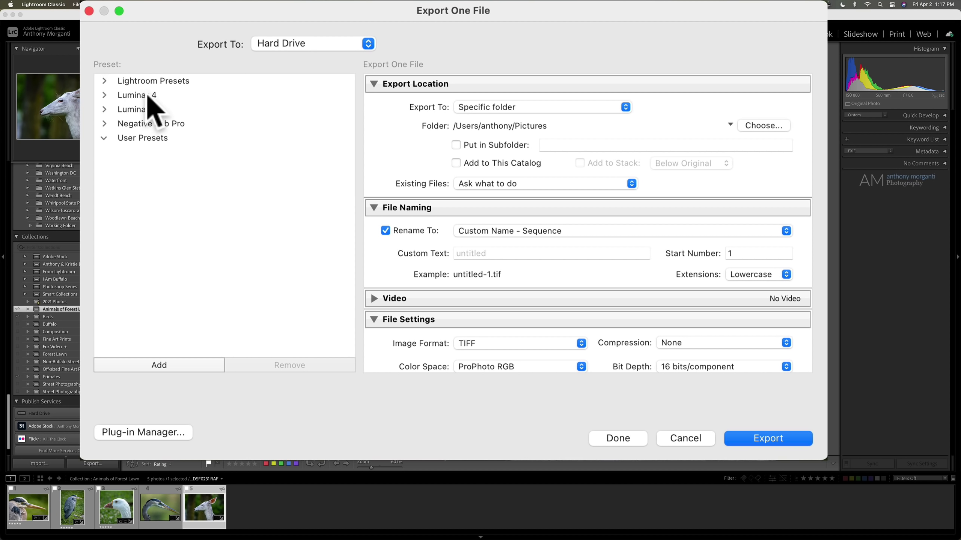
{"action": "left_click", "coordinate": [104, 110]}
{"action": "left_click", "coordinate": [105, 110]}
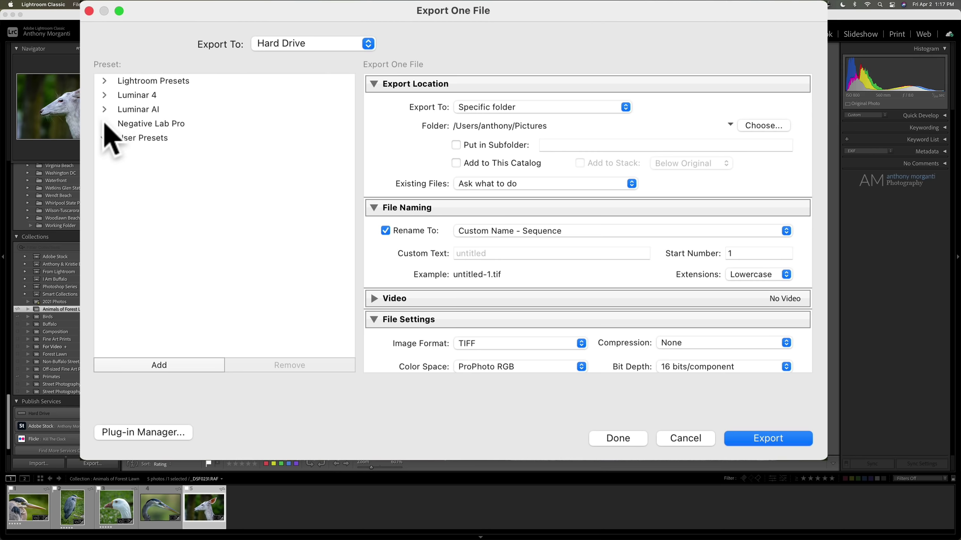
{"action": "left_click", "coordinate": [105, 124]}
{"action": "left_click", "coordinate": [105, 124]}
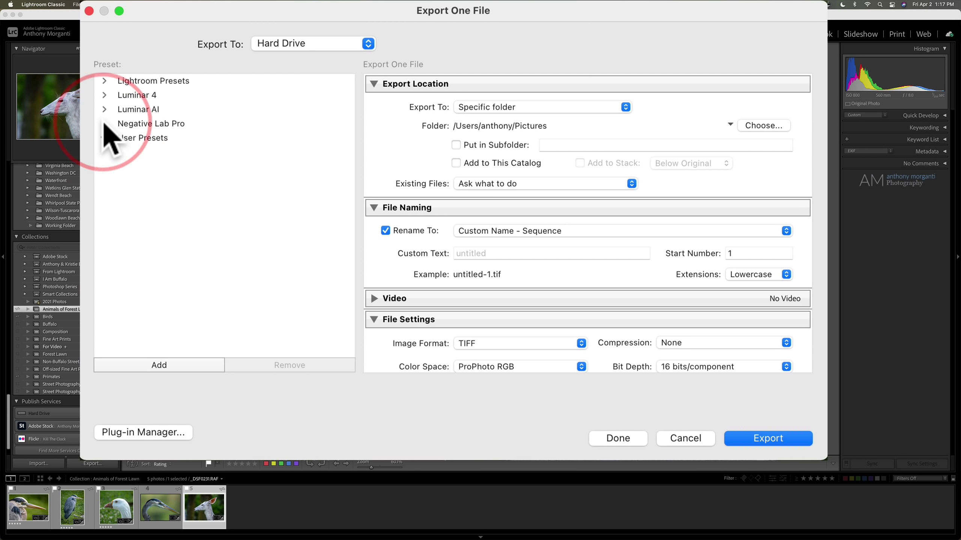
{"action": "left_click", "coordinate": [104, 139]}
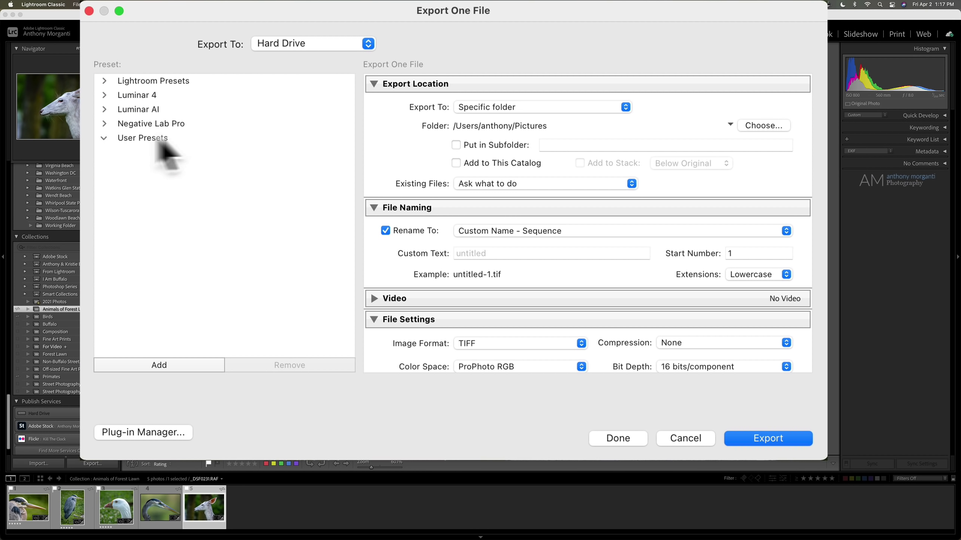
{"action": "left_click", "coordinate": [104, 138]}
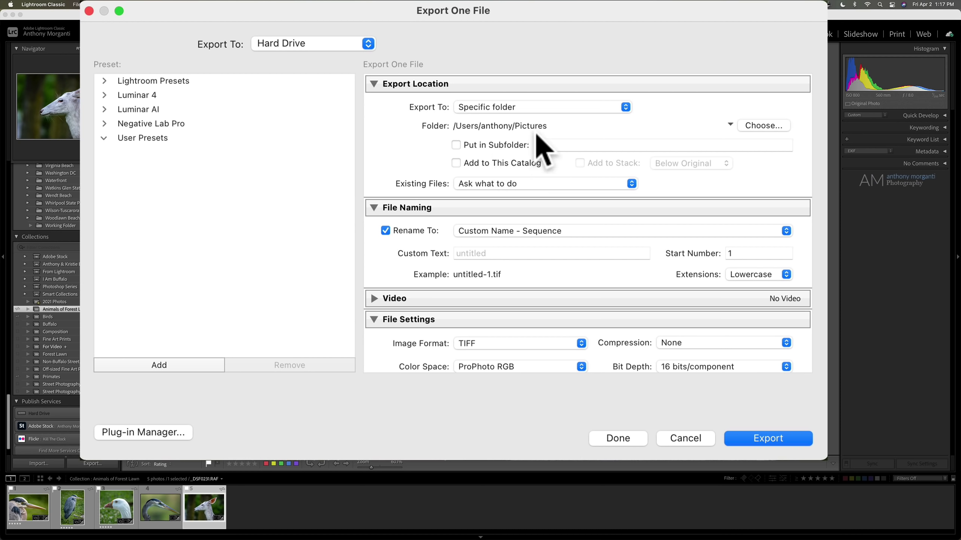
Choose the Desktop as the export destination folder.
{"action": "left_click", "coordinate": [760, 125]}
{"action": "scroll", "coordinate": [352, 258], "scroll_direction": "down", "scroll_amount": 1}
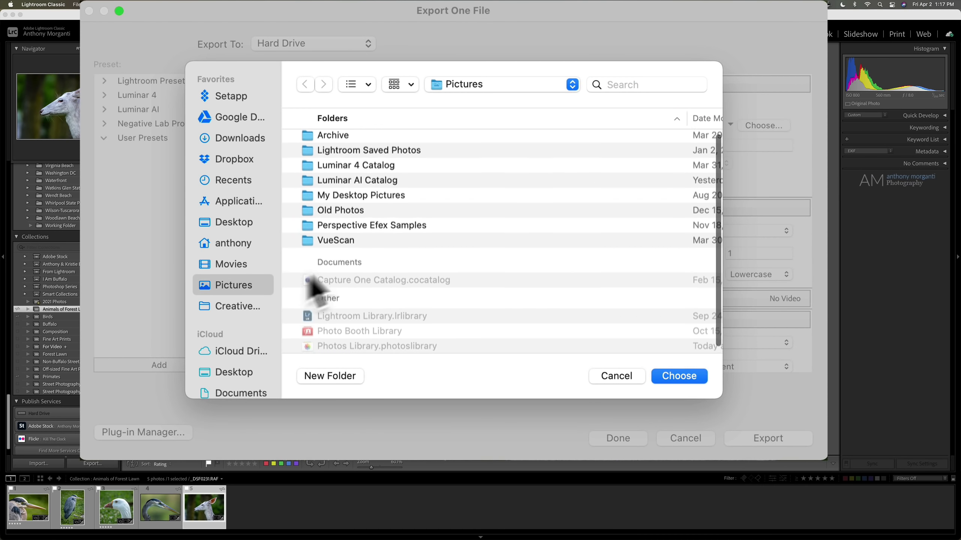
{"action": "left_click", "coordinate": [234, 373]}
{"action": "left_click", "coordinate": [678, 376]}
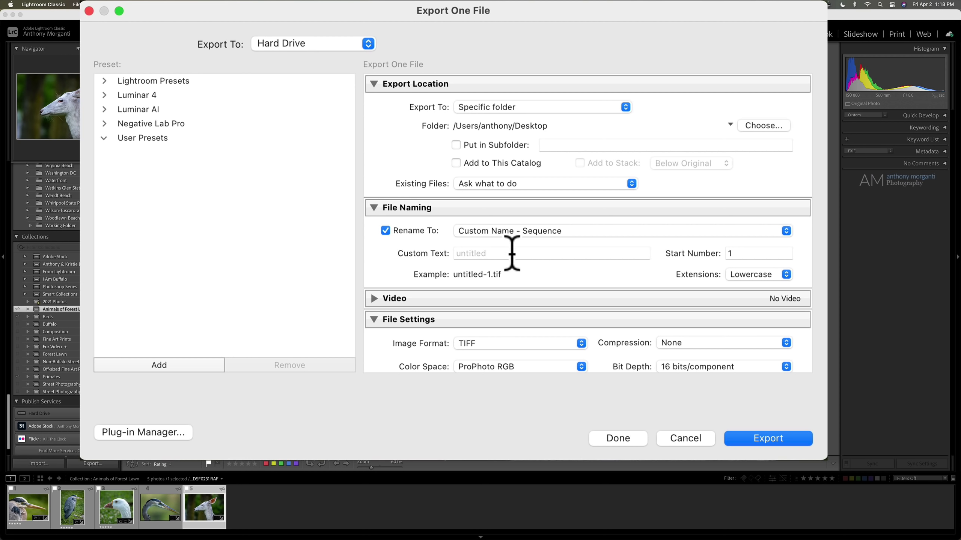
{"action": "scroll", "coordinate": [511, 253], "scroll_direction": "down", "scroll_amount": 2}
{"action": "scroll", "coordinate": [512, 254], "scroll_direction": "down", "scroll_amount": 4}
{"action": "scroll", "coordinate": [512, 263], "scroll_direction": "down", "scroll_amount": 2}
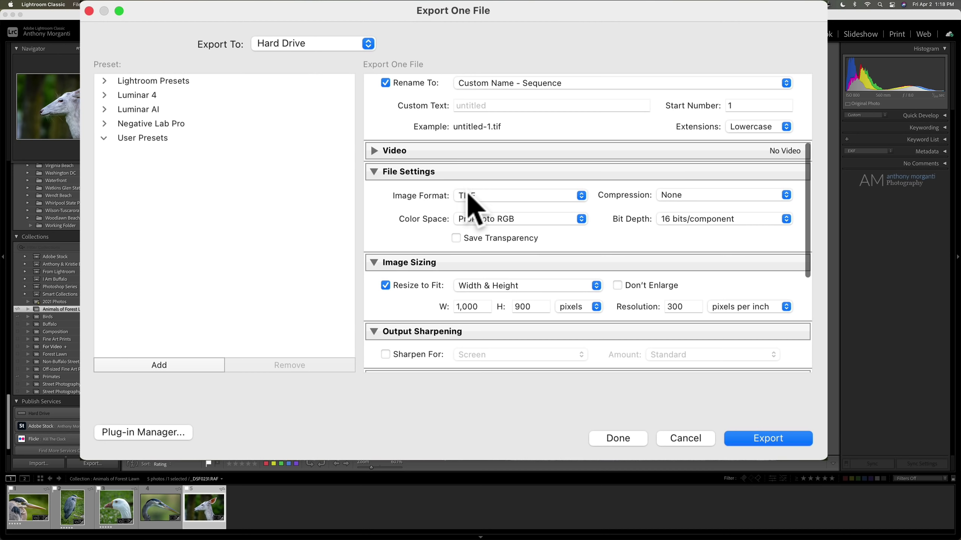
Export as JPEG, resized to fit a long edge of 1,080 pixels.
{"action": "left_click", "coordinate": [488, 195]}
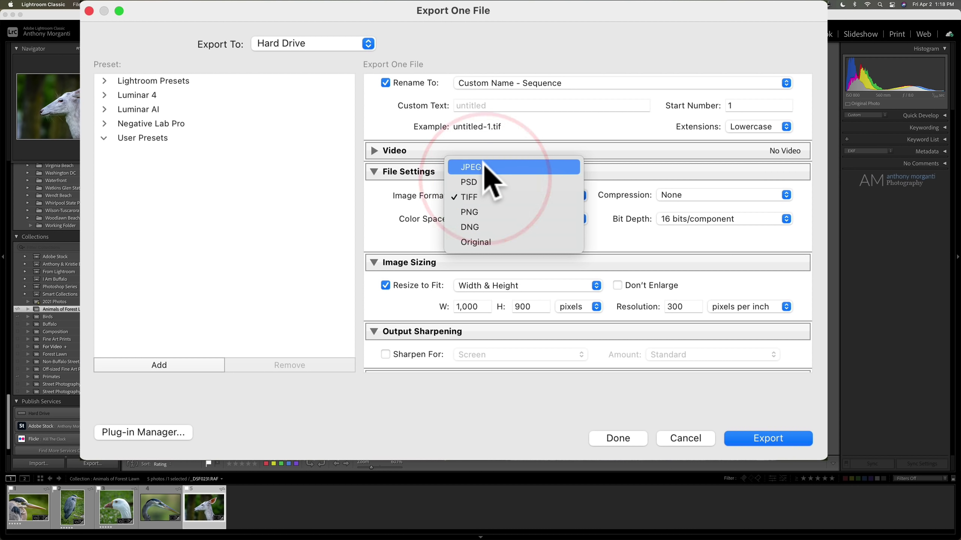
{"action": "left_click", "coordinate": [472, 166]}
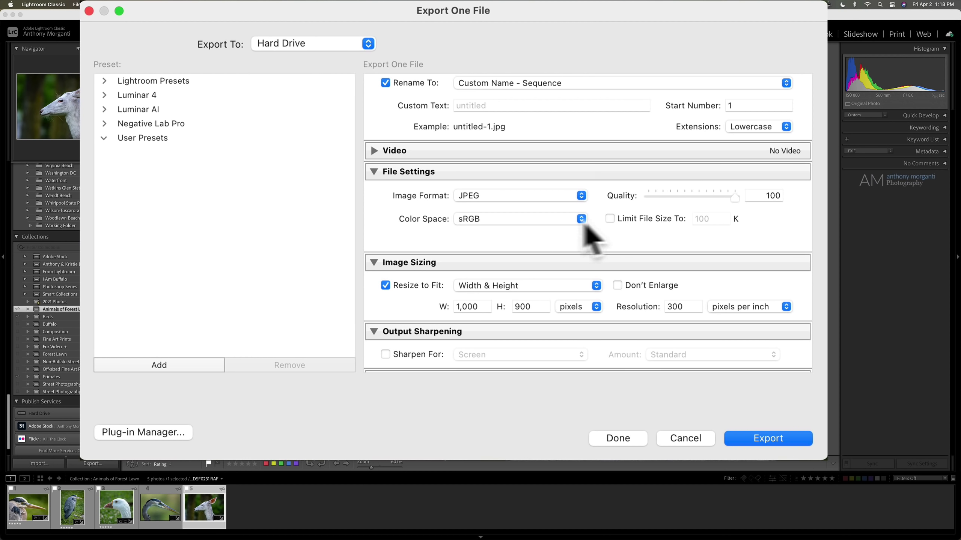
{"action": "scroll", "coordinate": [638, 237], "scroll_direction": "down", "scroll_amount": 3}
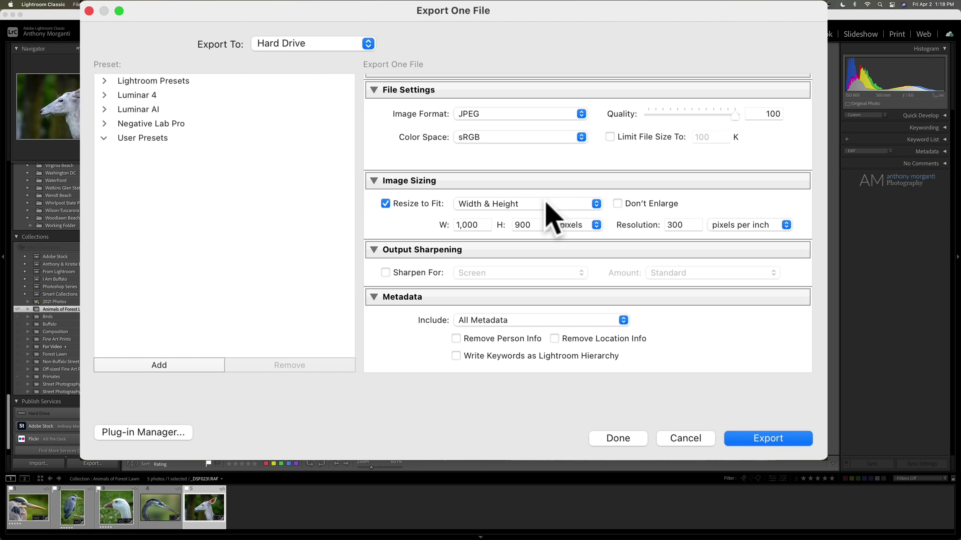
{"action": "left_click", "coordinate": [550, 204]}
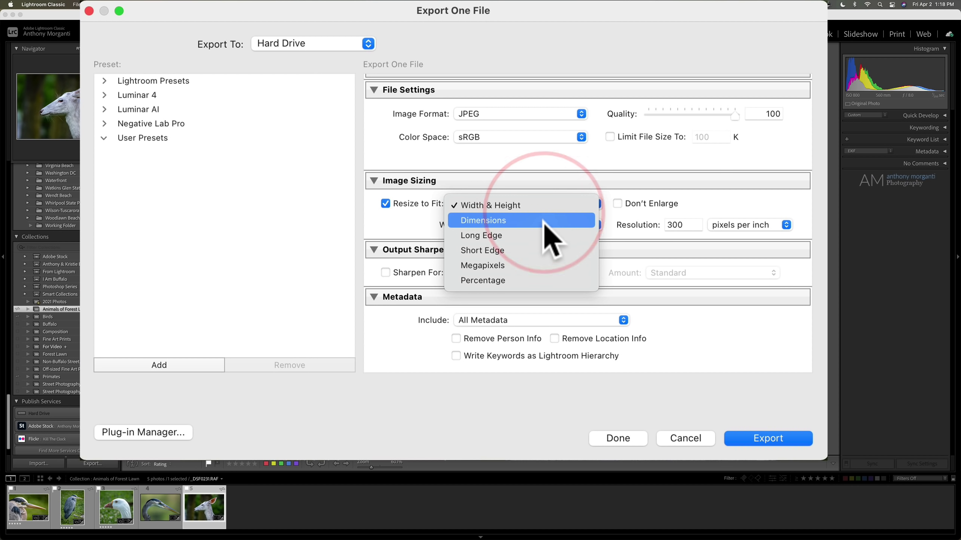
{"action": "left_click", "coordinate": [540, 236]}
{"action": "double_click", "coordinate": [524, 225]}
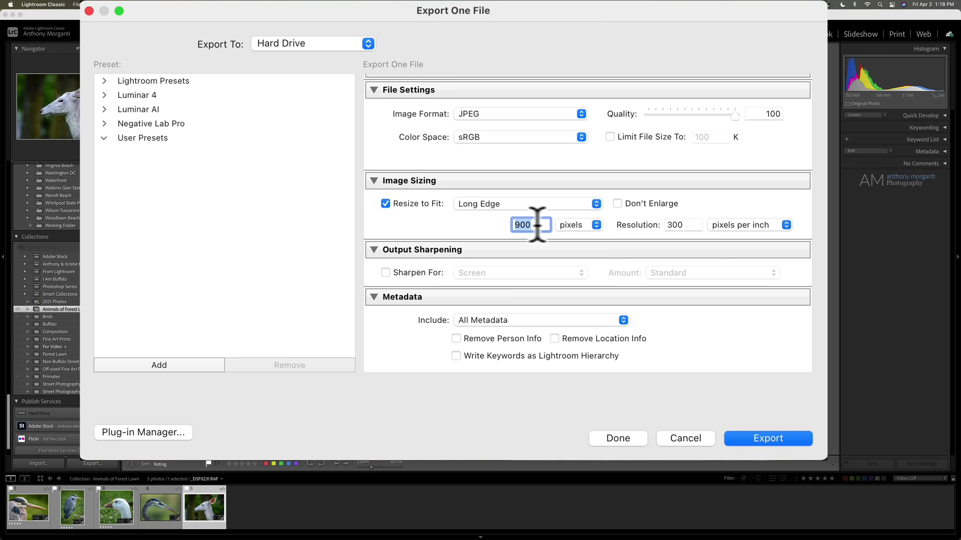
{"action": "type", "text": "1080"}
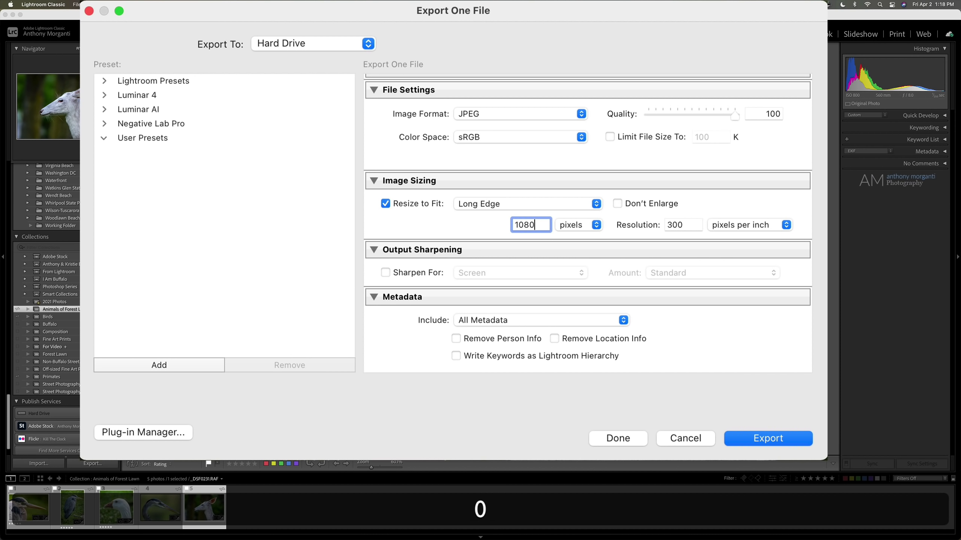
{"action": "left_click", "coordinate": [492, 222]}
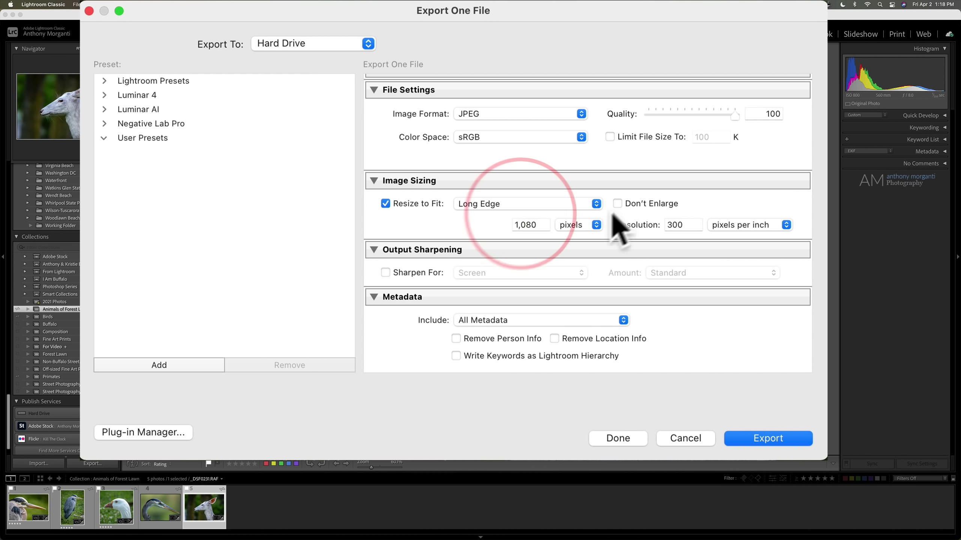
{"action": "scroll", "coordinate": [642, 238], "scroll_direction": "down", "scroll_amount": 2}
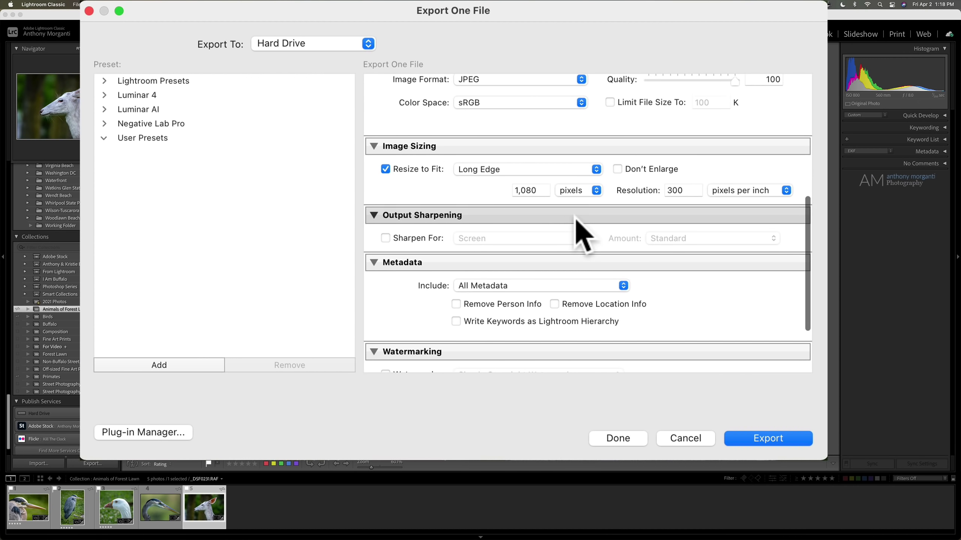
{"action": "scroll", "coordinate": [578, 233], "scroll_direction": "down", "scroll_amount": 5}
{"action": "scroll", "coordinate": [518, 247], "scroll_direction": "down", "scroll_amount": 2}
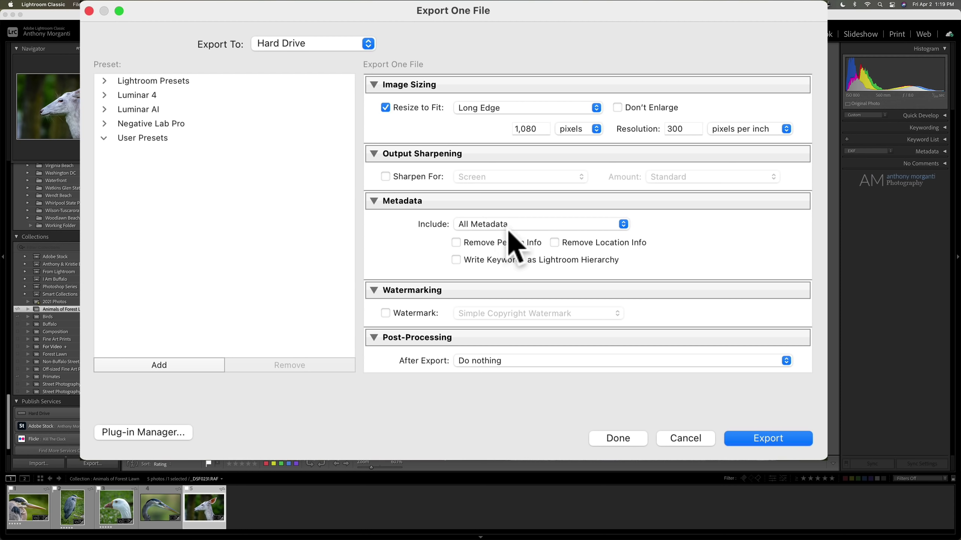
Limit the exported metadata to Copyright Only.
{"action": "left_click", "coordinate": [510, 226]}
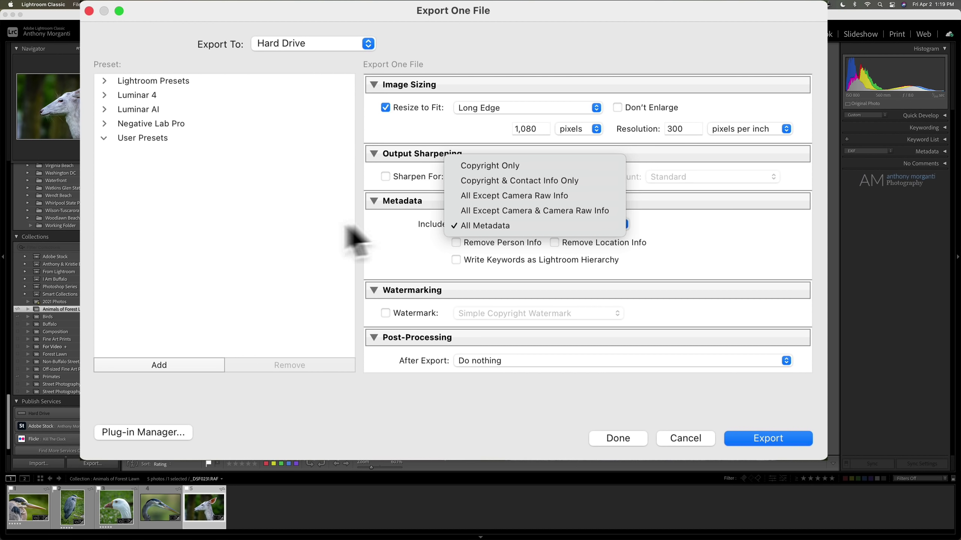
{"action": "left_click", "coordinate": [489, 167]}
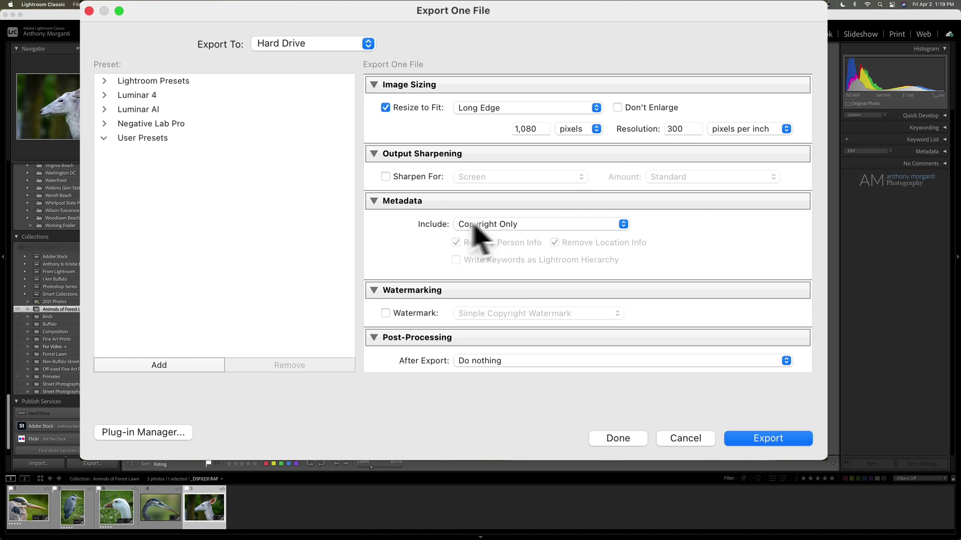
{"action": "scroll", "coordinate": [427, 241], "scroll_direction": "down", "scroll_amount": 2}
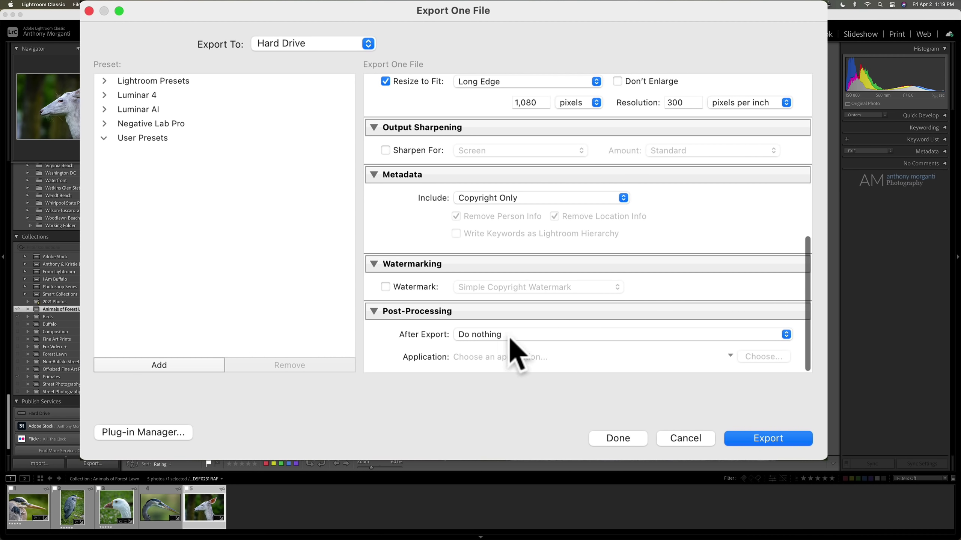
{"action": "scroll", "coordinate": [517, 352], "scroll_direction": "up", "scroll_amount": 10}
{"action": "scroll", "coordinate": [517, 352], "scroll_direction": "down", "scroll_amount": 1}
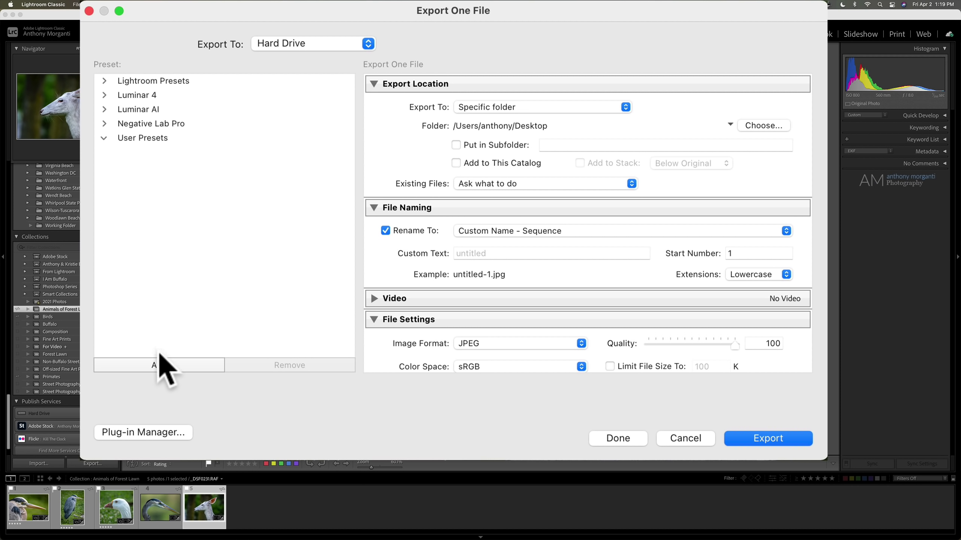
Add a user preset, trim its name to 'Instagram', and create it.
{"action": "left_click", "coordinate": [159, 365]}
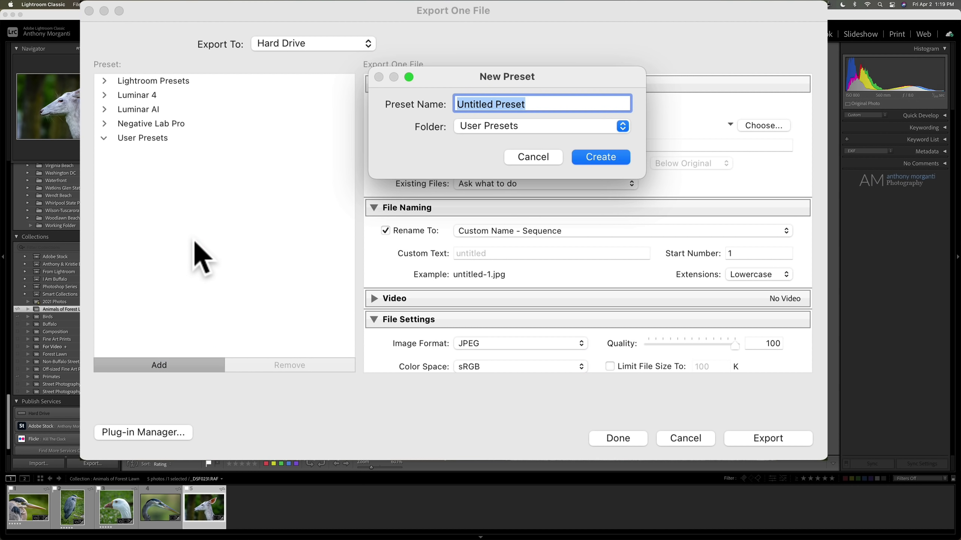
{"action": "type", "text": "Instag"}
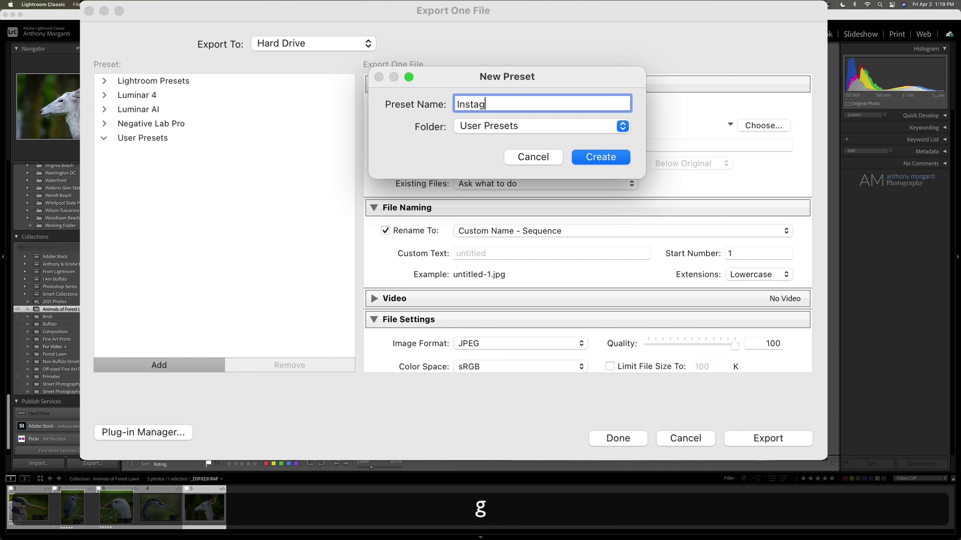
{"action": "type", "text": "ram Ex"}
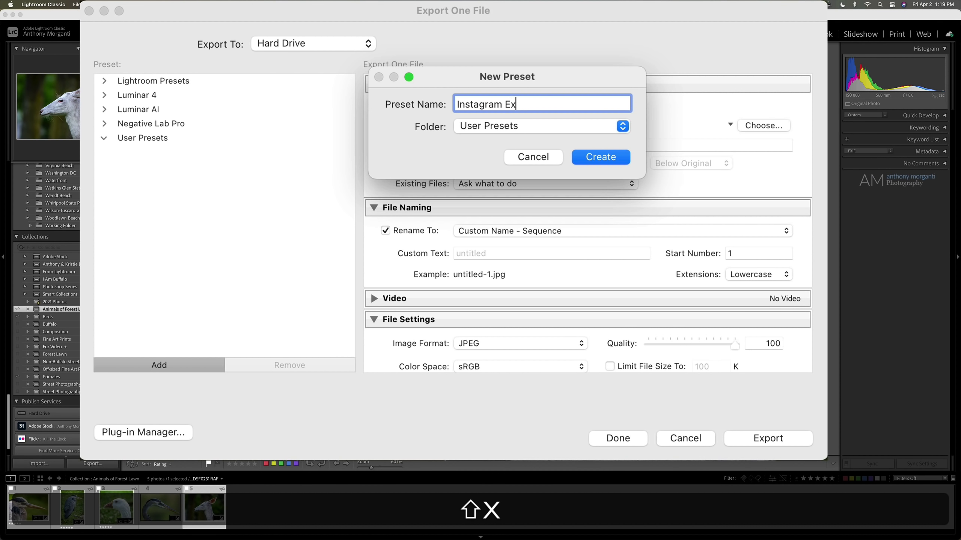
{"action": "type", "text": "port"}
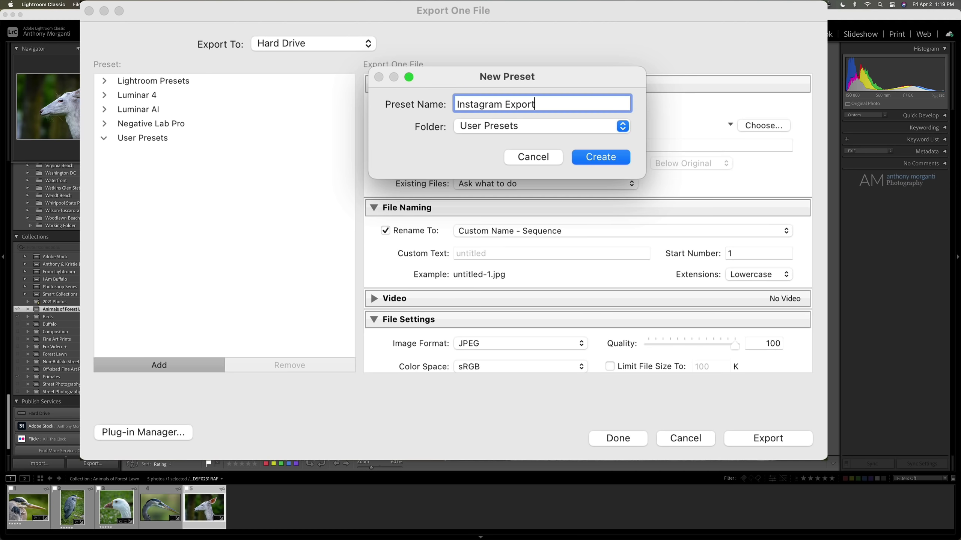
{"action": "key", "text": "BackSpace"}
{"action": "key", "text": "BackSpace"}
{"action": "left_click", "coordinate": [601, 157]}
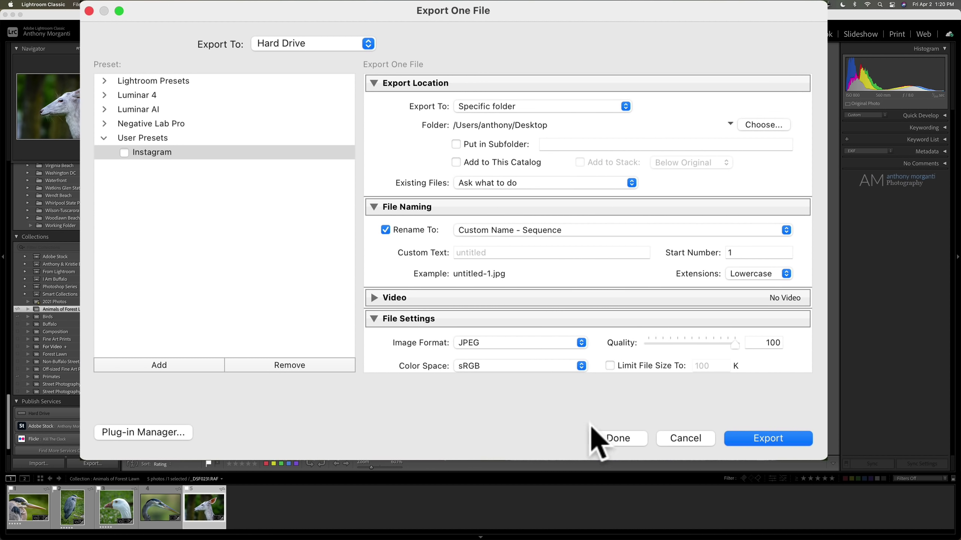
Export the deer photo with the Instagram preset and custom text 'Deer'.
{"action": "left_click", "coordinate": [618, 438]}
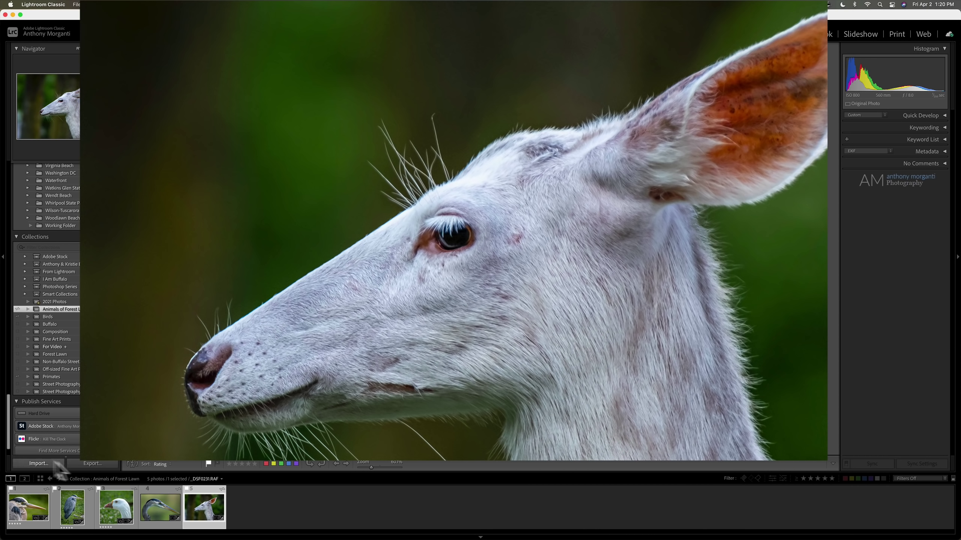
{"action": "left_click", "coordinate": [91, 463]}
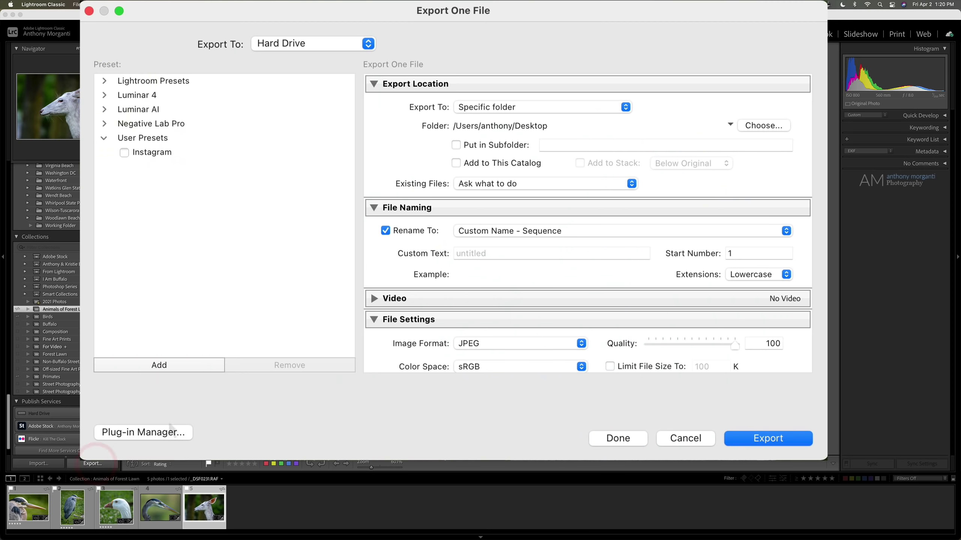
{"action": "left_click", "coordinate": [152, 152]}
{"action": "scroll", "coordinate": [526, 206], "scroll_direction": "down", "scroll_amount": 3}
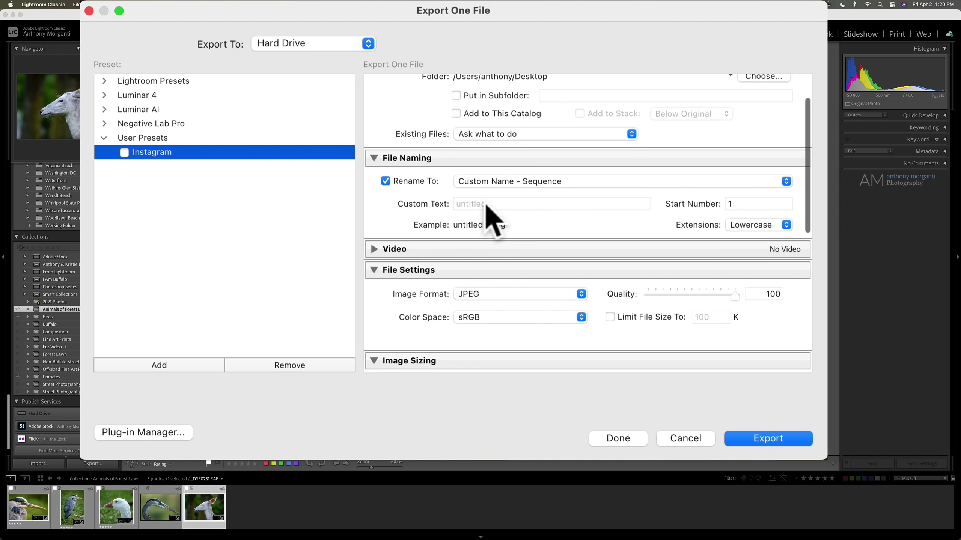
{"action": "left_click", "coordinate": [486, 204]}
{"action": "type", "text": "D"}
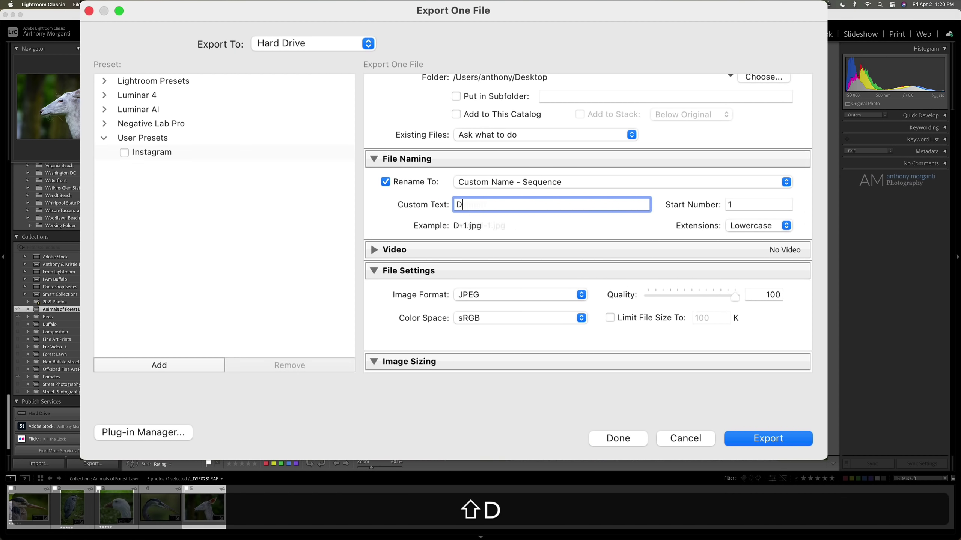
{"action": "type", "text": "eer"}
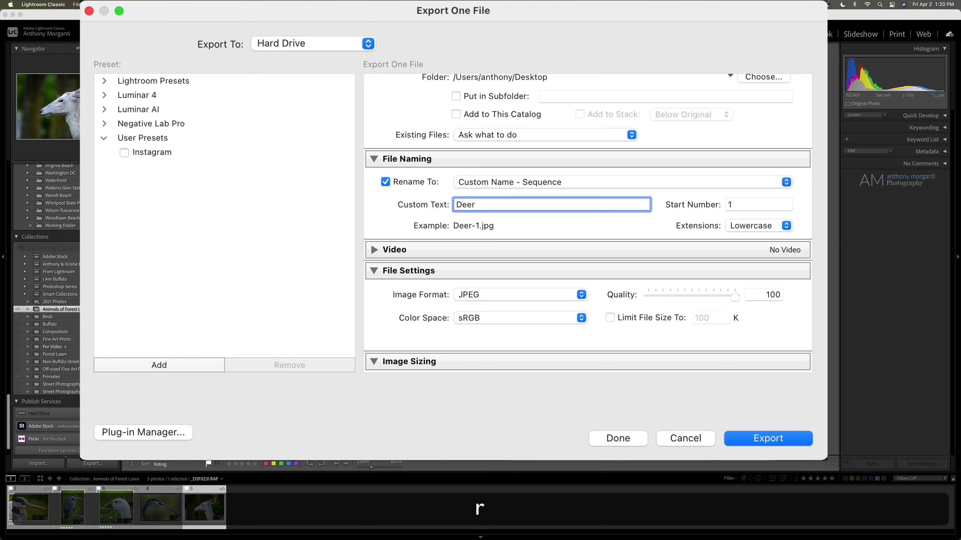
{"action": "scroll", "coordinate": [517, 233], "scroll_direction": "down", "scroll_amount": 5}
{"action": "scroll", "coordinate": [516, 233], "scroll_direction": "down", "scroll_amount": 5}
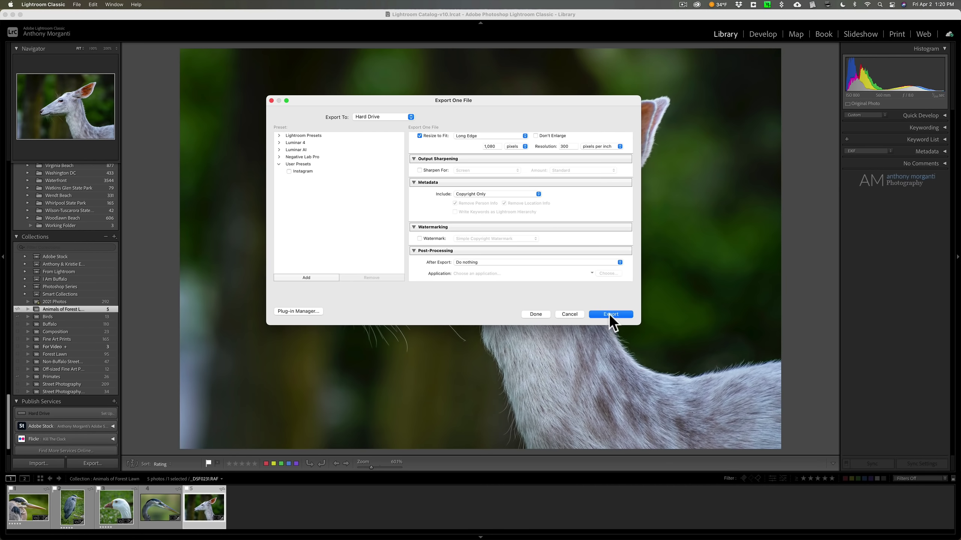
{"action": "left_click", "coordinate": [610, 314]}
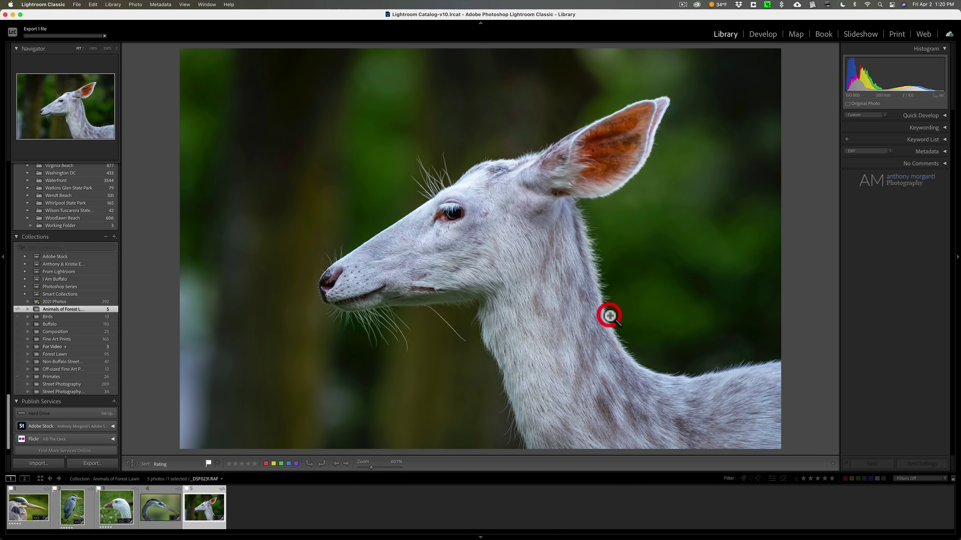
View Deer-1.jpg from the desktop in Preview, trash it, and return to Lightroom.
{"action": "left_click", "coordinate": [14, 17]}
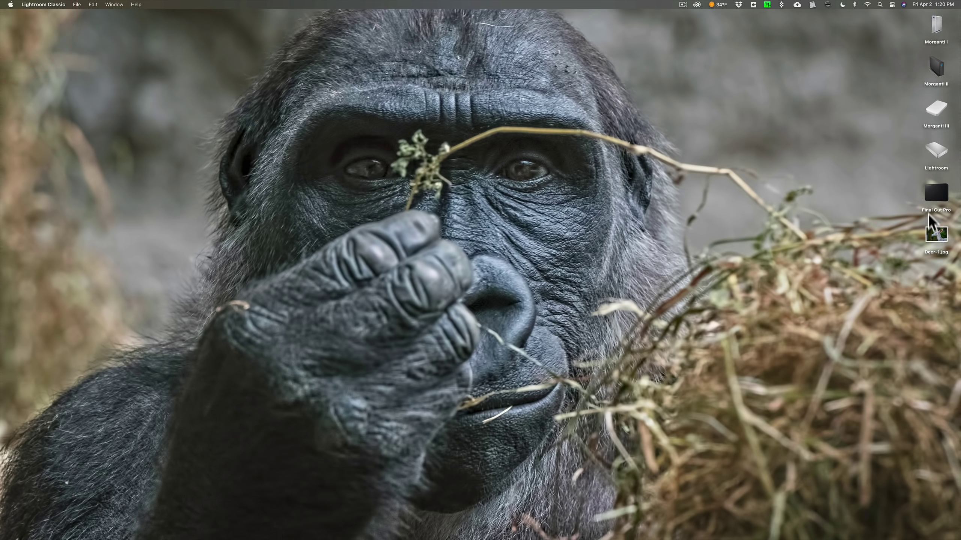
{"action": "double_click", "coordinate": [936, 237]}
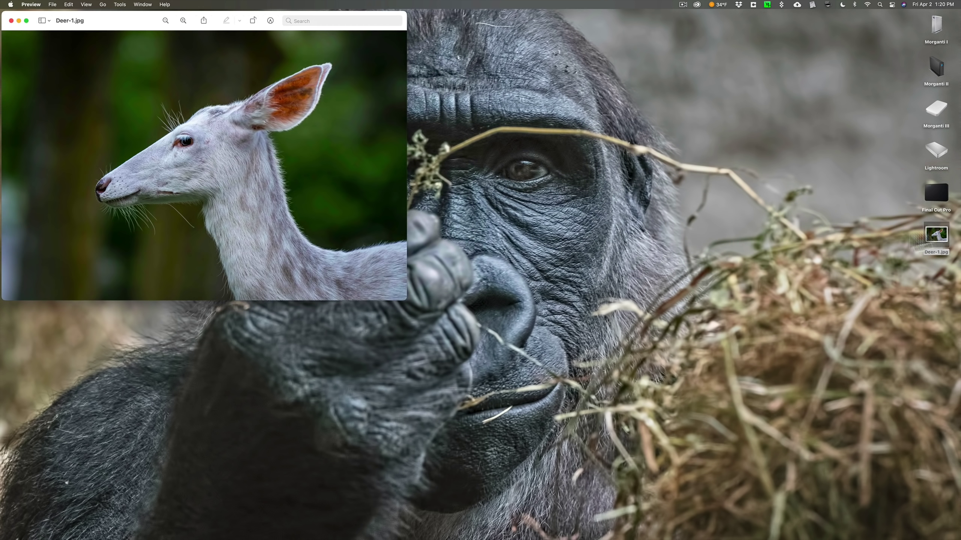
{"action": "left_click", "coordinate": [11, 20]}
{"action": "mouse_move", "coordinate": [893, 529]}
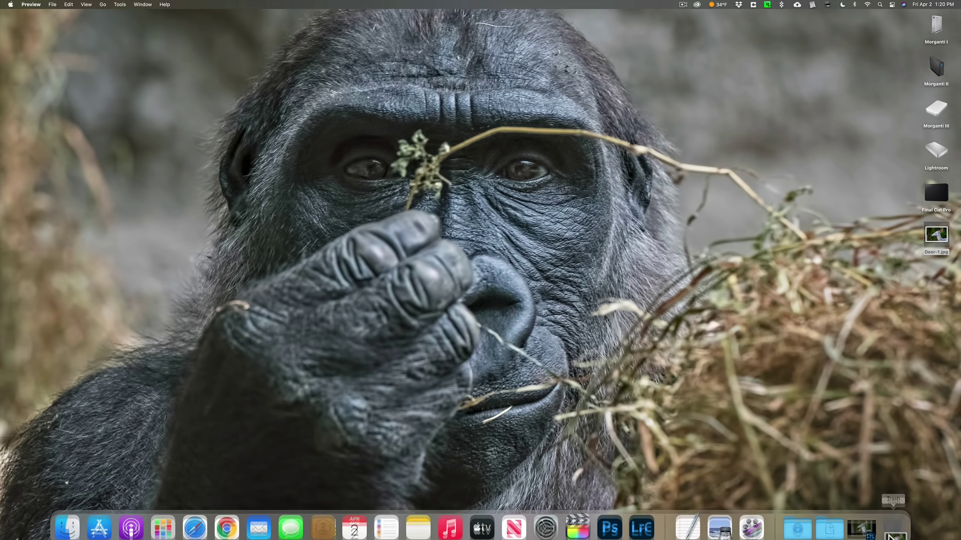
{"action": "key", "text": "super+BackSpace"}
{"action": "left_click", "coordinate": [862, 529]}
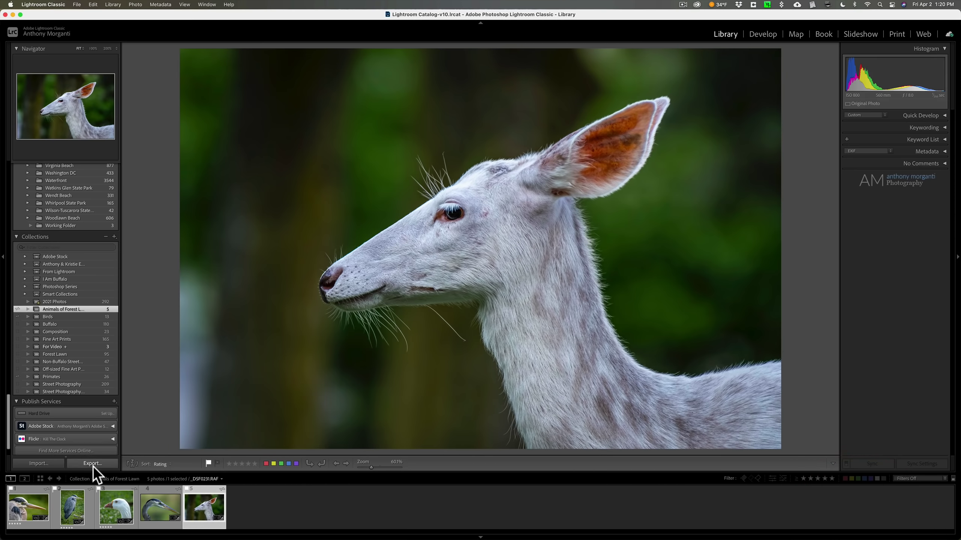
Reopen the export settings and clear the 'Deer' custom name text.
{"action": "left_click", "coordinate": [94, 465]}
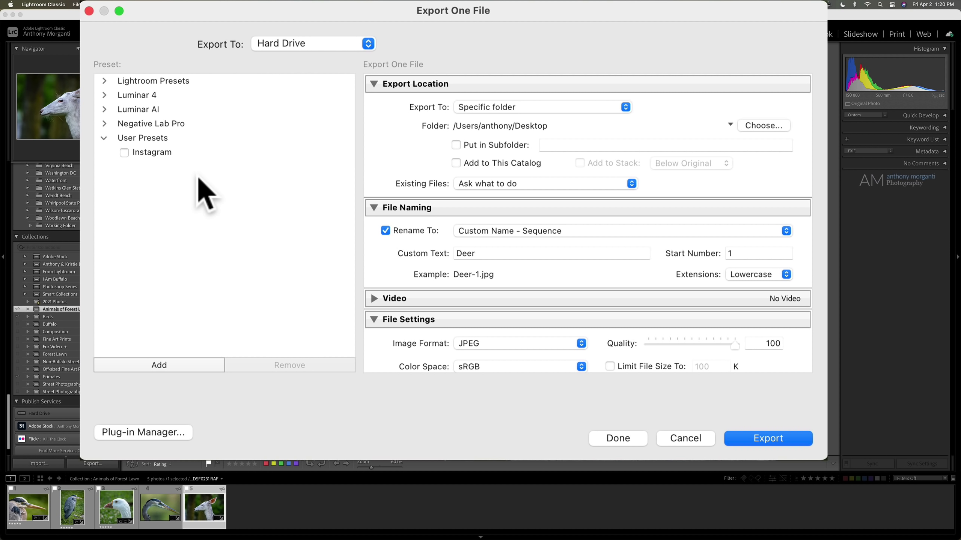
{"action": "double_click", "coordinate": [508, 253]}
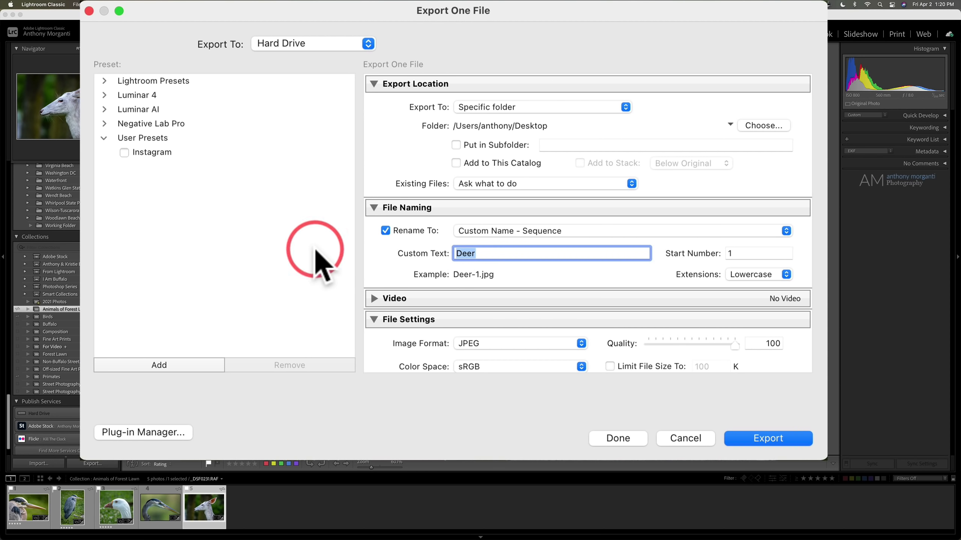
{"action": "key", "text": "BackSpace"}
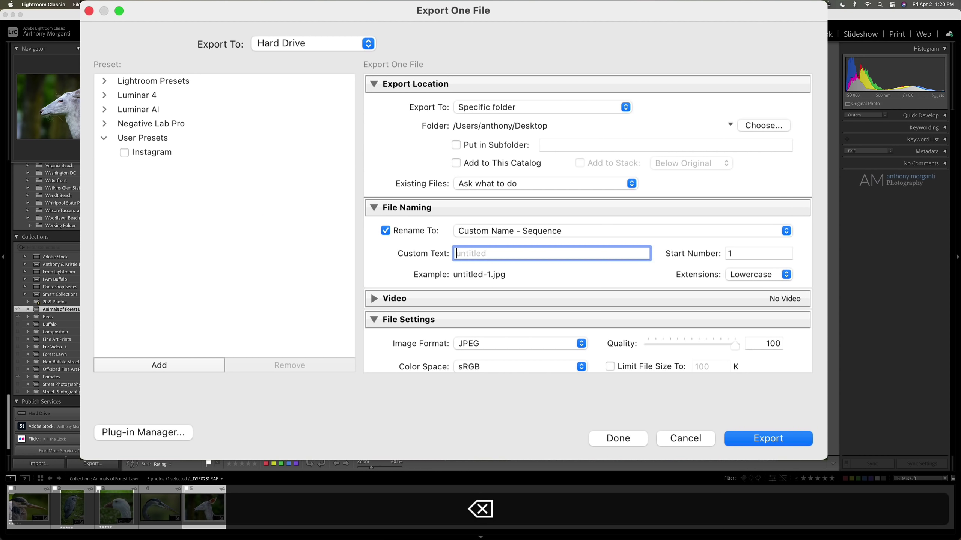
{"action": "scroll", "coordinate": [447, 255], "scroll_direction": "down", "scroll_amount": 3}
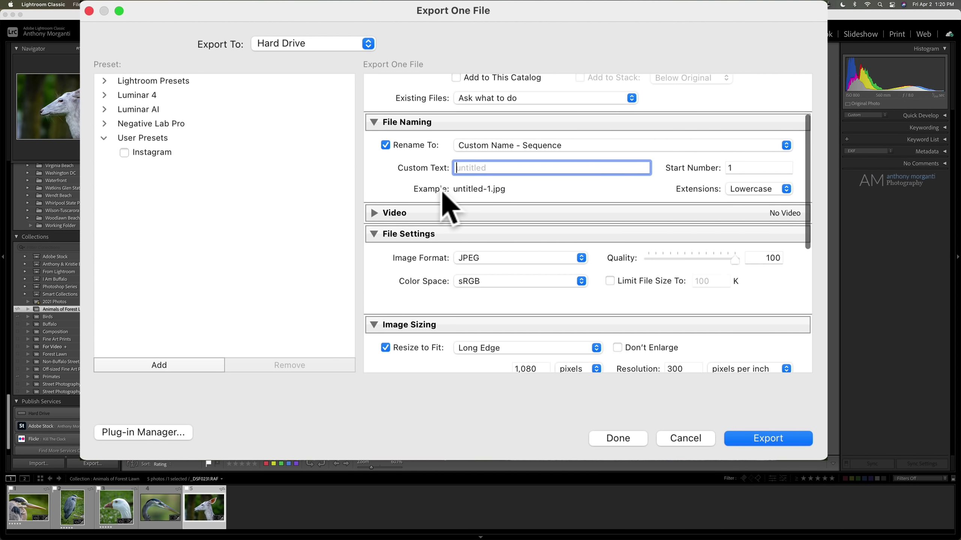
{"action": "left_click", "coordinate": [392, 190]}
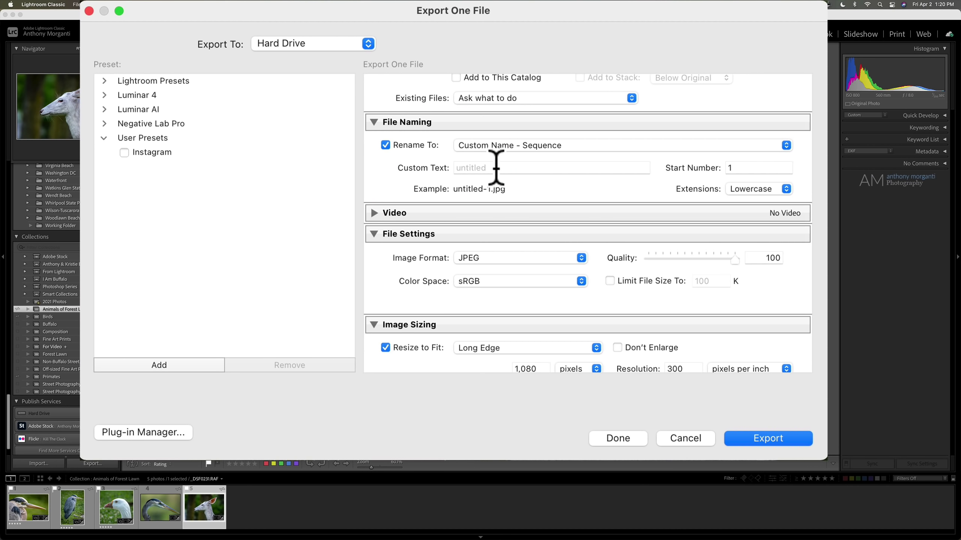
{"action": "scroll", "coordinate": [496, 168], "scroll_direction": "down", "scroll_amount": 2}
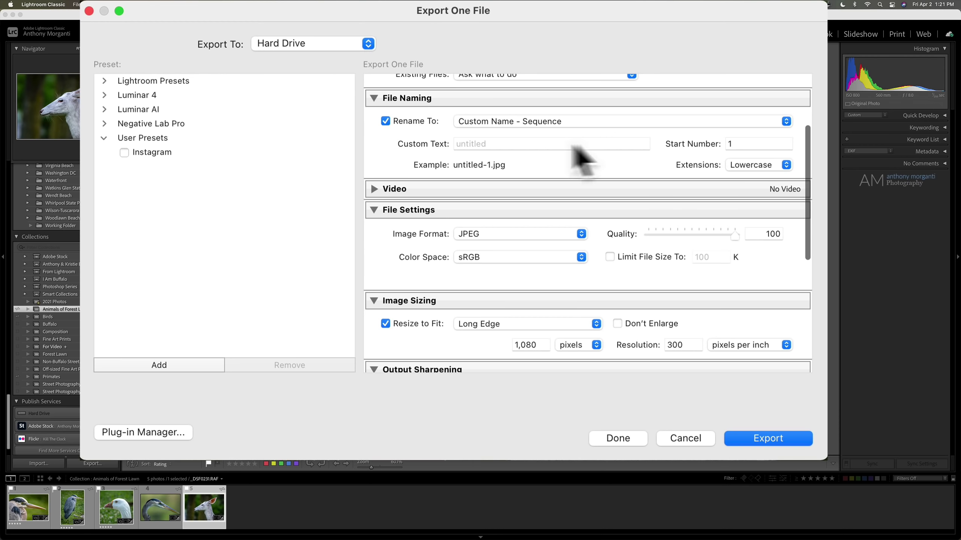
{"action": "scroll", "coordinate": [640, 145], "scroll_direction": "down", "scroll_amount": 3}
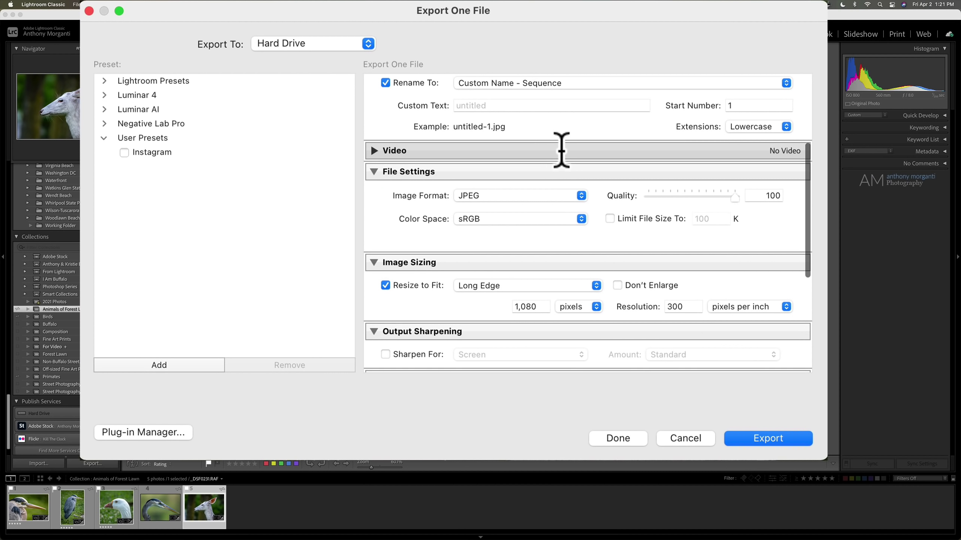
Set the long edge to 2,048 pixels and metadata to Copyright & Contact Info Only.
{"action": "double_click", "coordinate": [525, 307]}
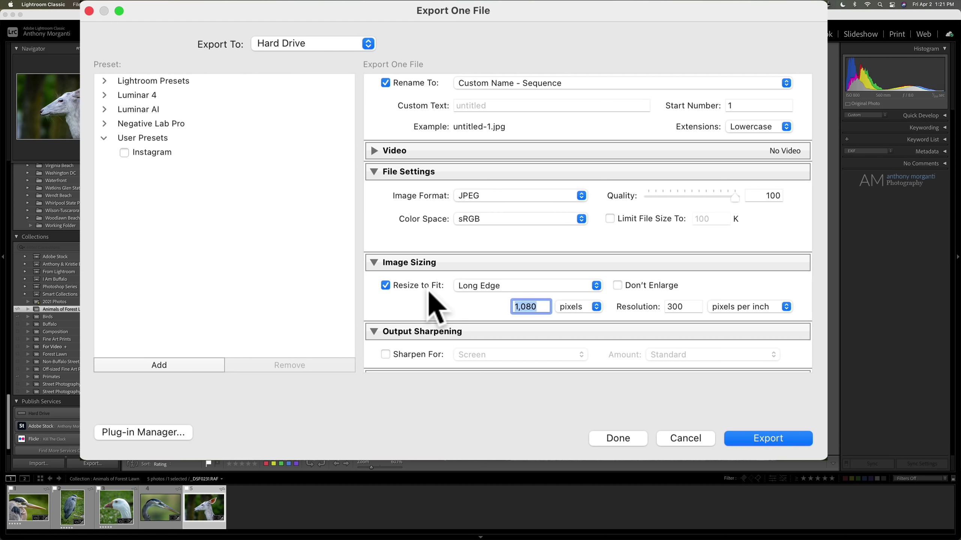
{"action": "type", "text": "2048"}
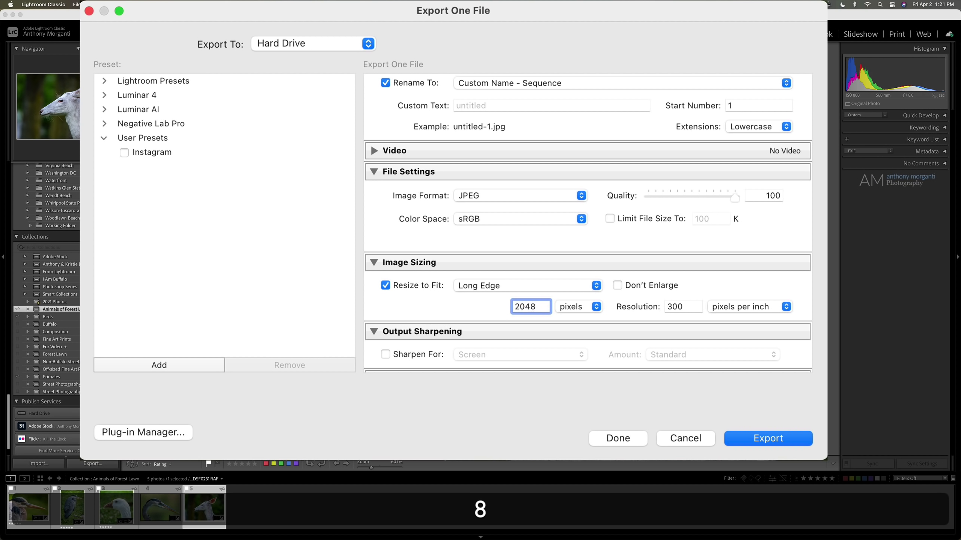
{"action": "scroll", "coordinate": [526, 306], "scroll_direction": "down", "scroll_amount": 3}
{"action": "scroll", "coordinate": [526, 262], "scroll_direction": "down", "scroll_amount": 3}
{"action": "scroll", "coordinate": [511, 240], "scroll_direction": "down", "scroll_amount": 3}
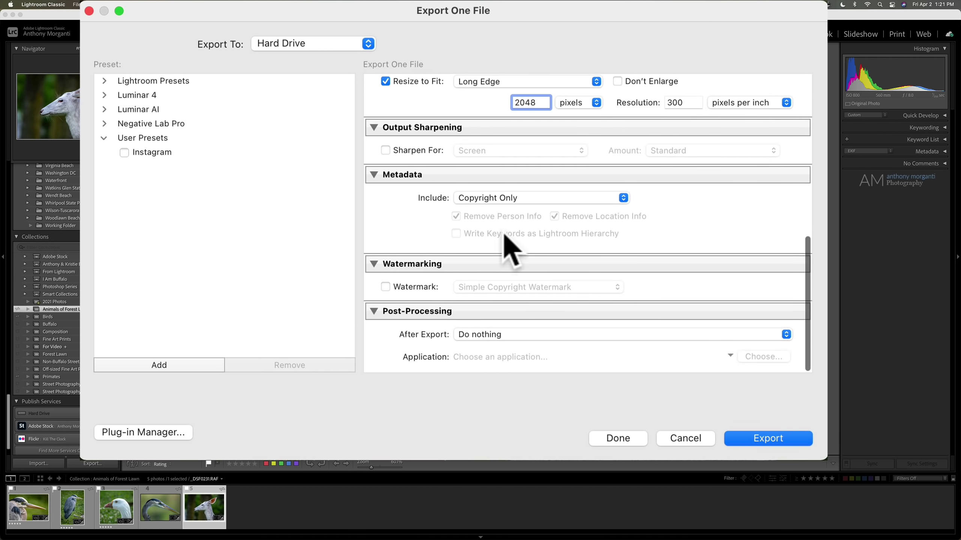
{"action": "left_click", "coordinate": [505, 202]}
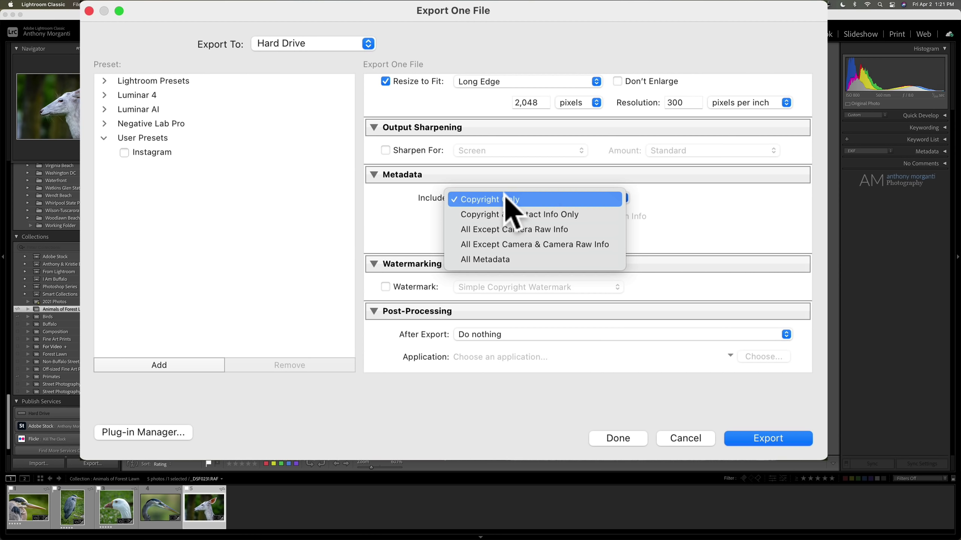
{"action": "left_click", "coordinate": [506, 214]}
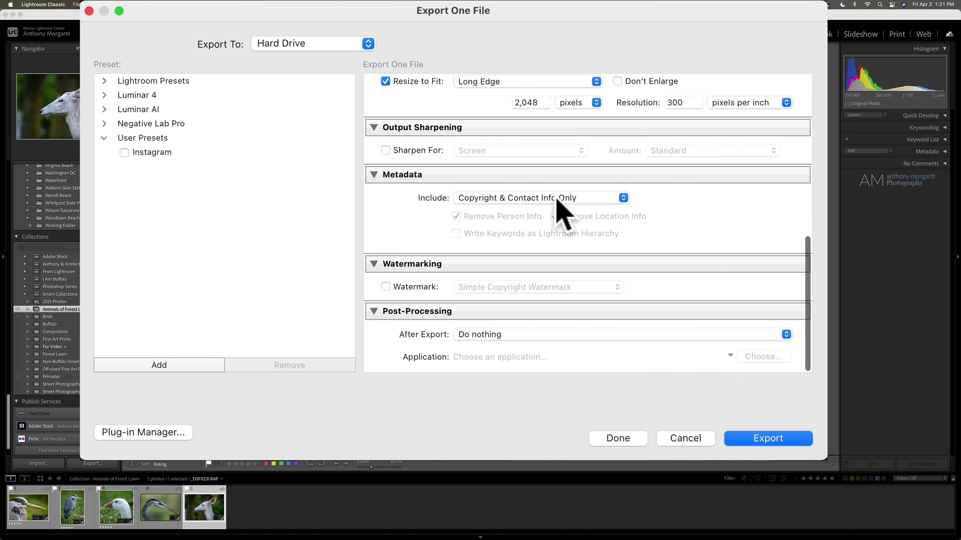
{"action": "scroll", "coordinate": [561, 203], "scroll_direction": "up", "scroll_amount": 10}
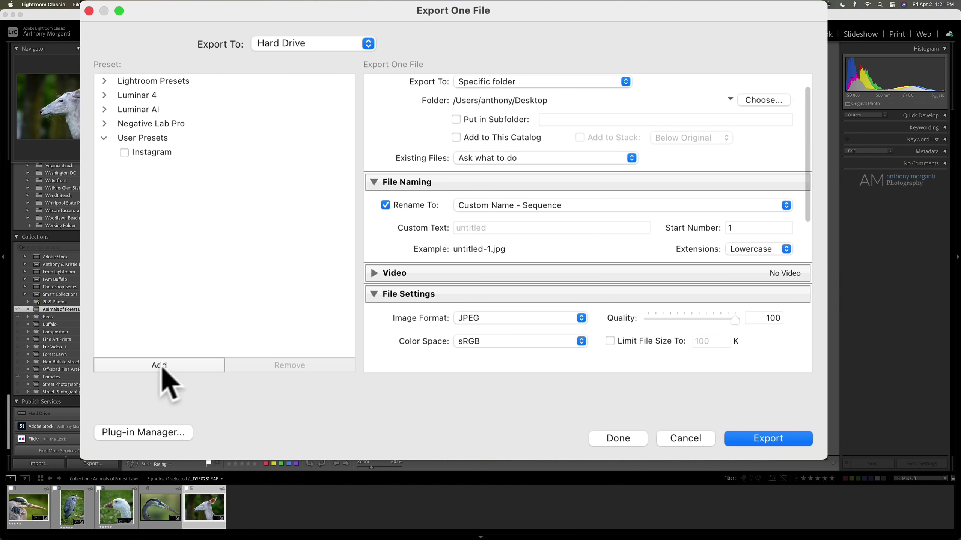
Create the 'Flickr' user preset and compare its settings with the Instagram preset.
{"action": "left_click", "coordinate": [158, 365]}
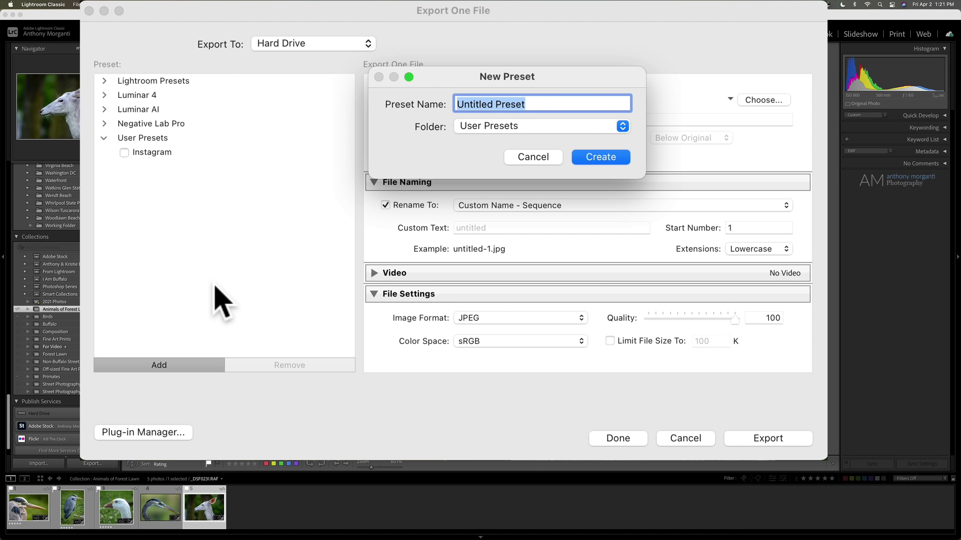
{"action": "type", "text": "Flickr"}
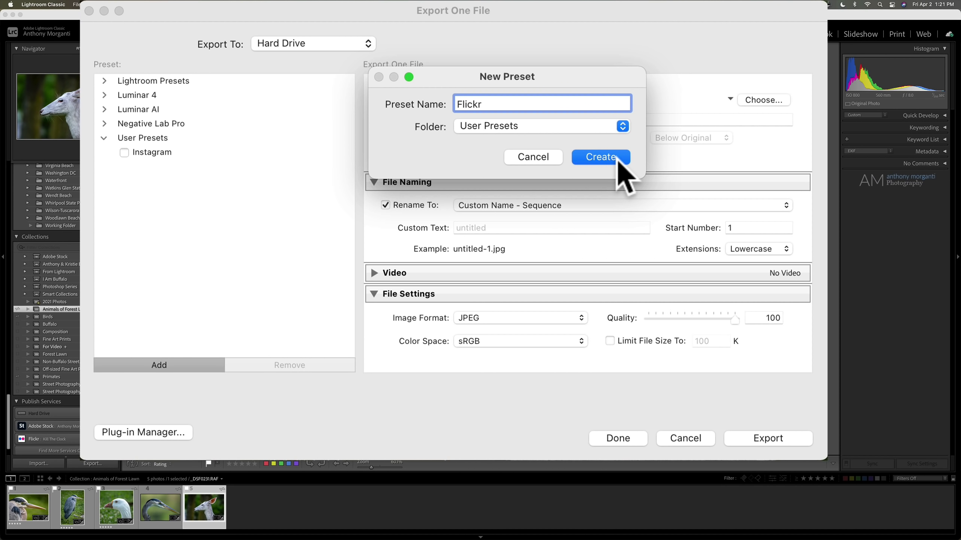
{"action": "left_click", "coordinate": [600, 157]}
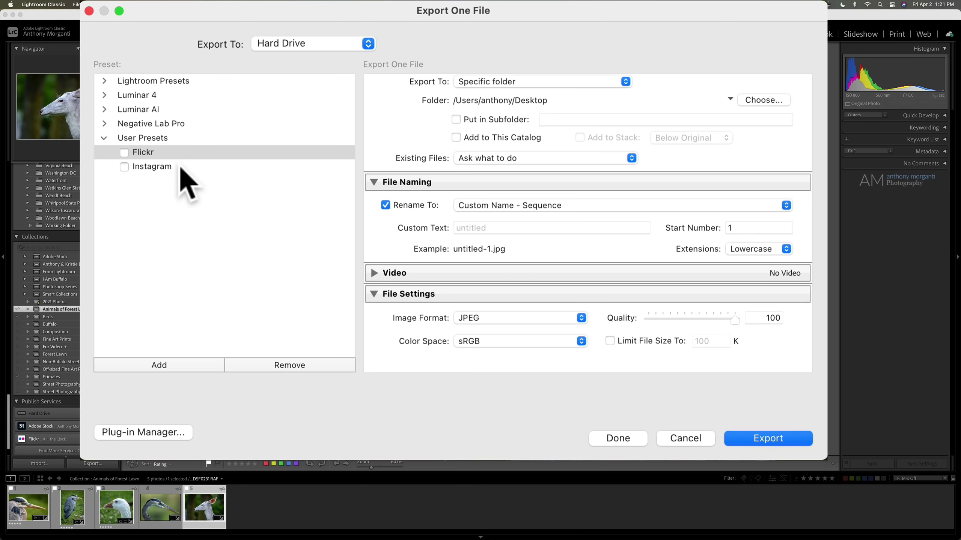
{"action": "scroll", "coordinate": [413, 217], "scroll_direction": "down", "scroll_amount": 5}
{"action": "scroll", "coordinate": [413, 218], "scroll_direction": "down", "scroll_amount": 3}
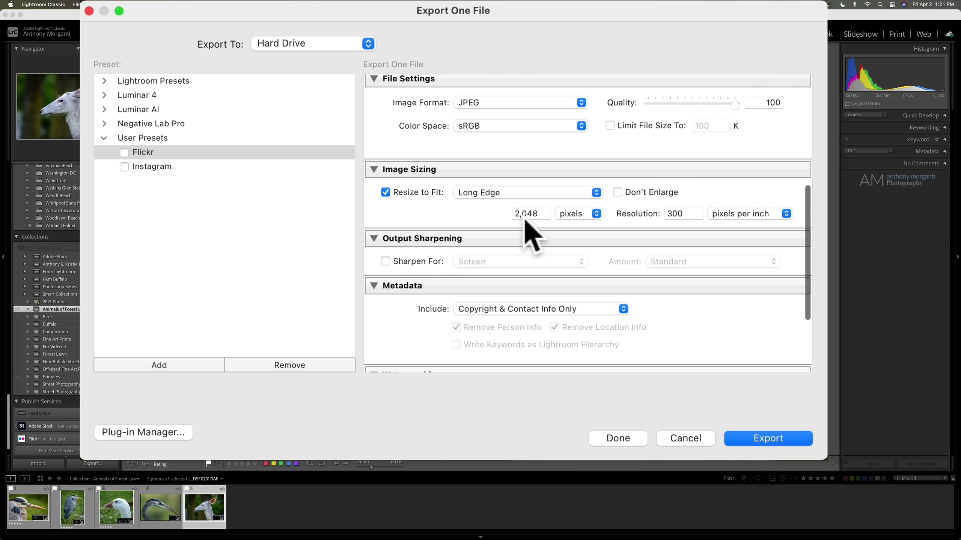
{"action": "left_click", "coordinate": [161, 167]}
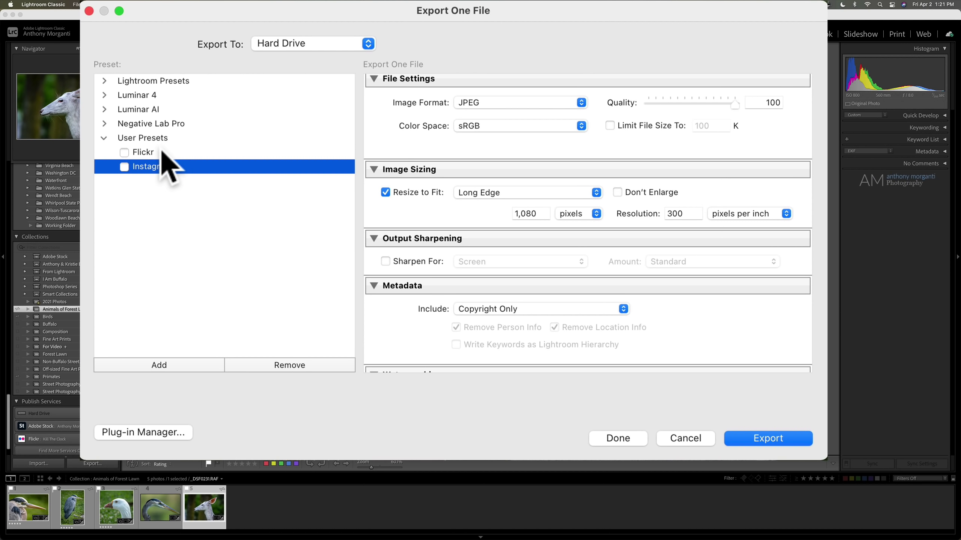
{"action": "left_click", "coordinate": [161, 152]}
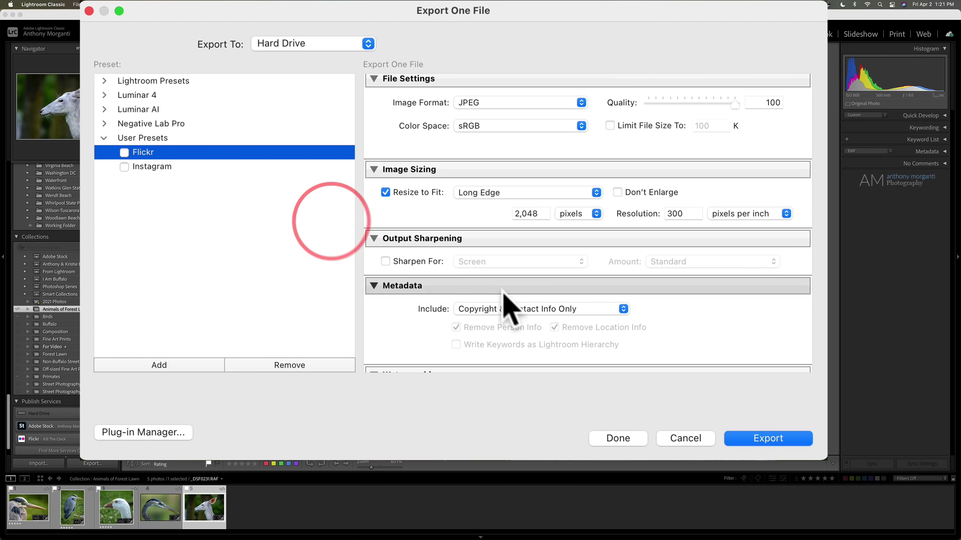
{"action": "left_click", "coordinate": [184, 167]}
{"action": "left_click", "coordinate": [184, 153]}
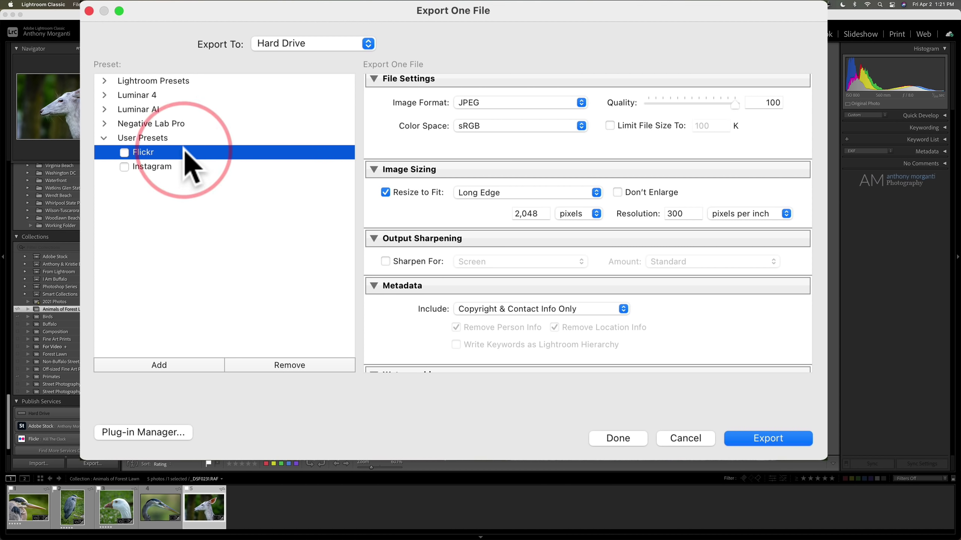
{"action": "scroll", "coordinate": [492, 208], "scroll_direction": "up", "scroll_amount": 6}
{"action": "scroll", "coordinate": [491, 209], "scroll_direction": "up", "scroll_amount": 3}
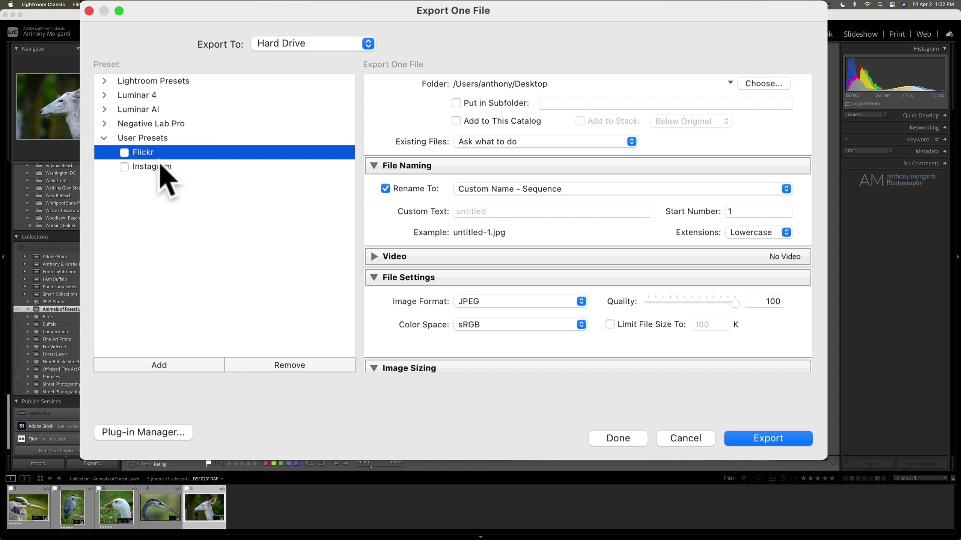
Tick the checkboxes for the Flickr and Instagram user presets.
{"action": "left_click", "coordinate": [125, 152]}
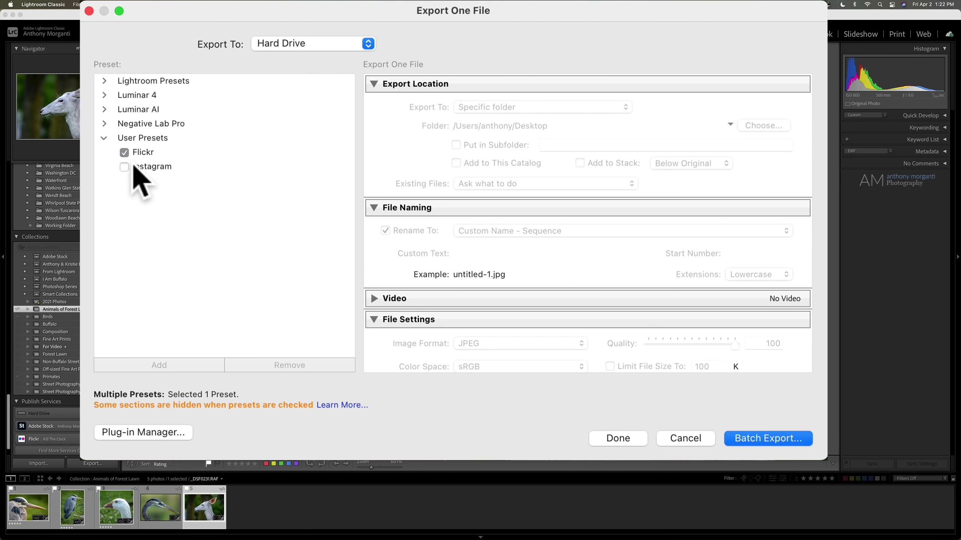
{"action": "left_click", "coordinate": [125, 166]}
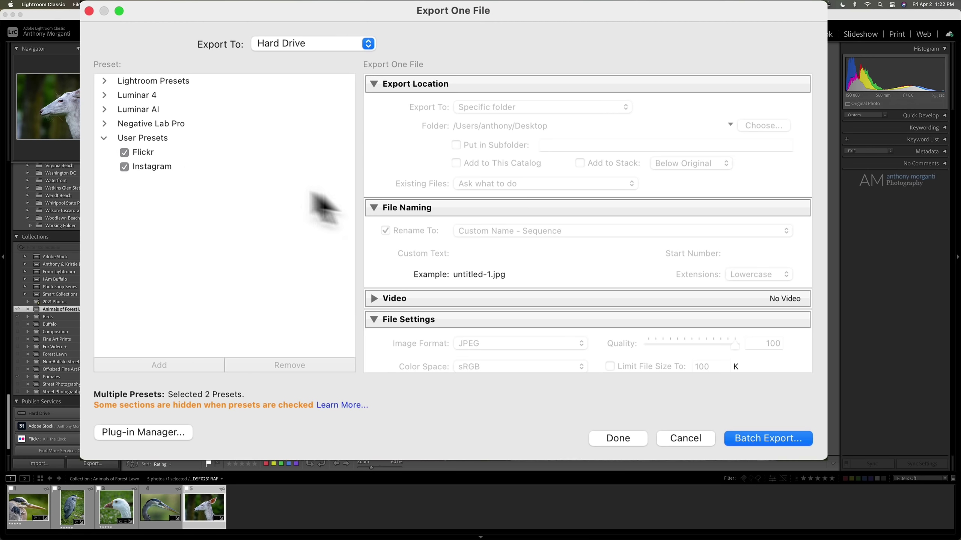
{"action": "scroll", "coordinate": [414, 224], "scroll_direction": "down", "scroll_amount": 4}
{"action": "scroll", "coordinate": [415, 224], "scroll_direction": "down", "scroll_amount": 4}
{"action": "scroll", "coordinate": [414, 224], "scroll_direction": "down", "scroll_amount": 2}
{"action": "scroll", "coordinate": [415, 223], "scroll_direction": "up", "scroll_amount": 6}
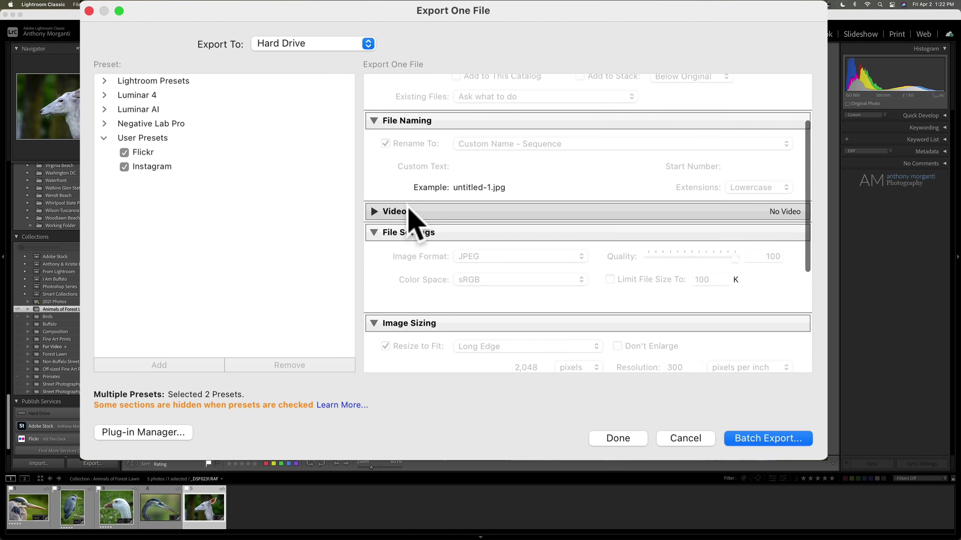
{"action": "scroll", "coordinate": [414, 224], "scroll_direction": "up", "scroll_amount": 3}
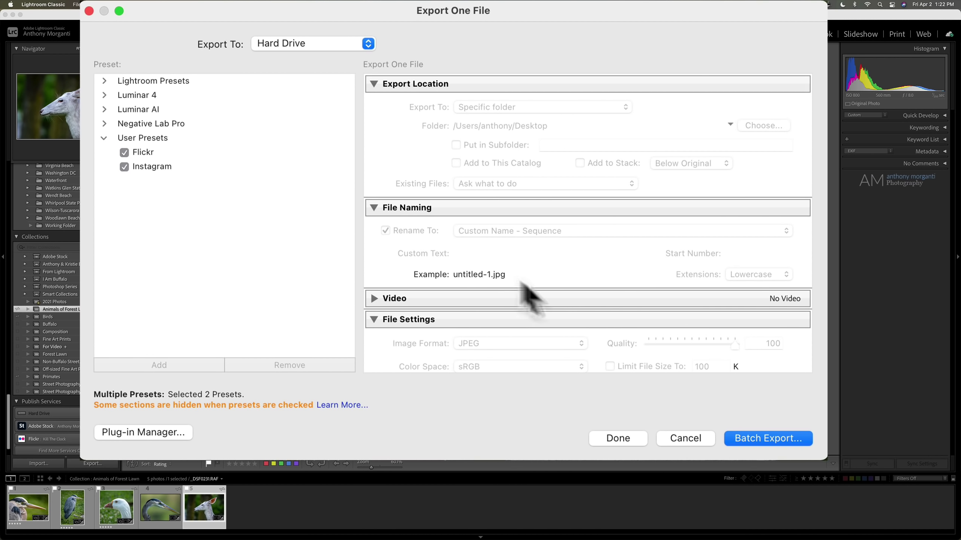
Batch-export the photo with custom names 'Flickr' and 'Instagram'.
{"action": "left_click", "coordinate": [767, 438]}
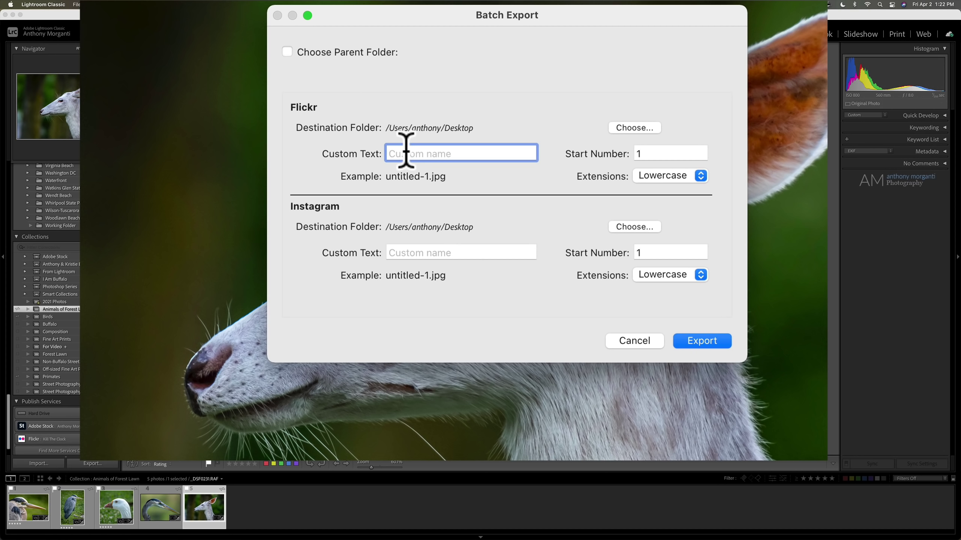
{"action": "type", "text": "Flickr"}
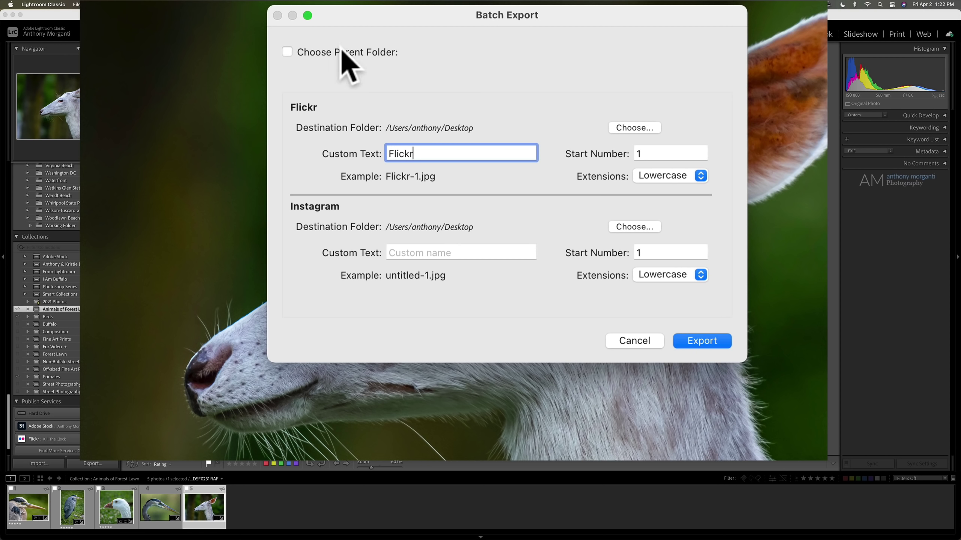
{"action": "left_click", "coordinate": [417, 252]}
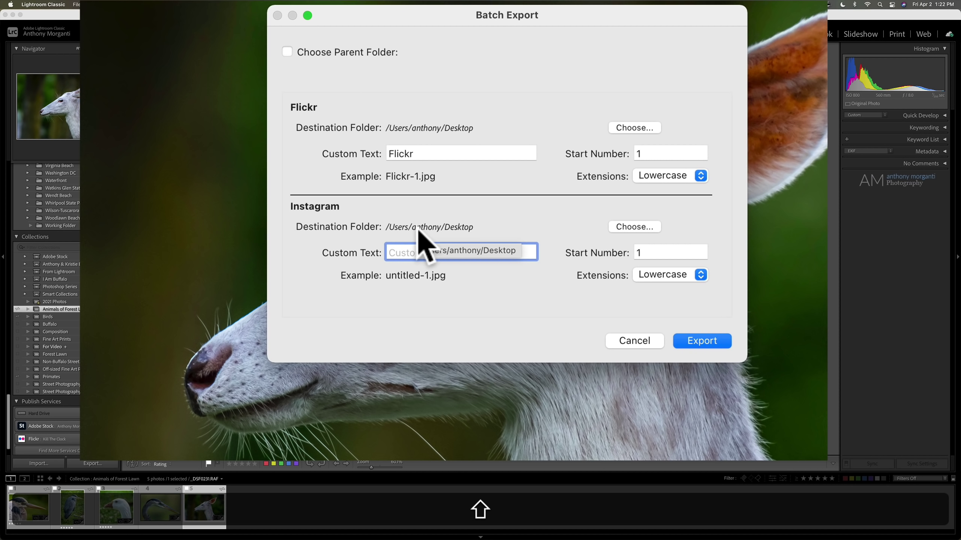
{"action": "type", "text": "Instagram"}
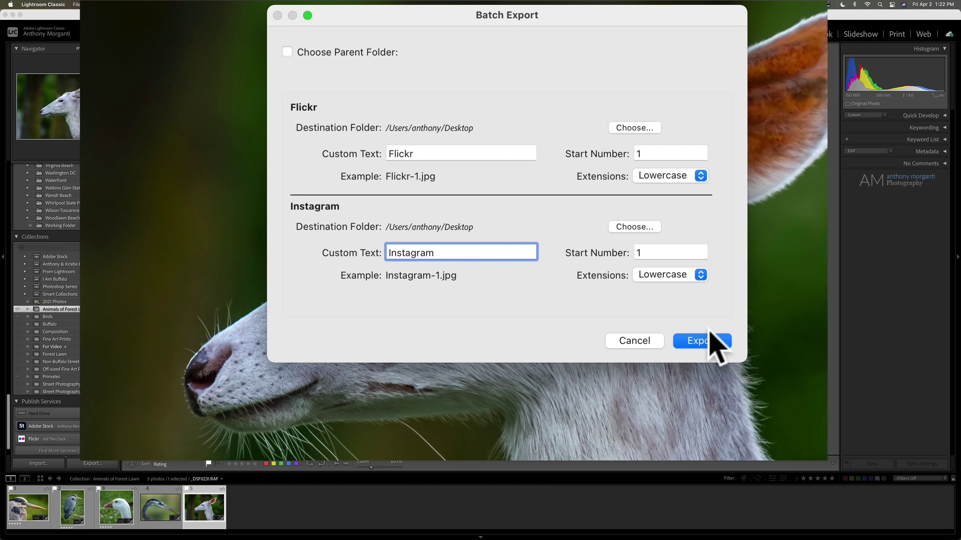
{"action": "left_click", "coordinate": [702, 341]}
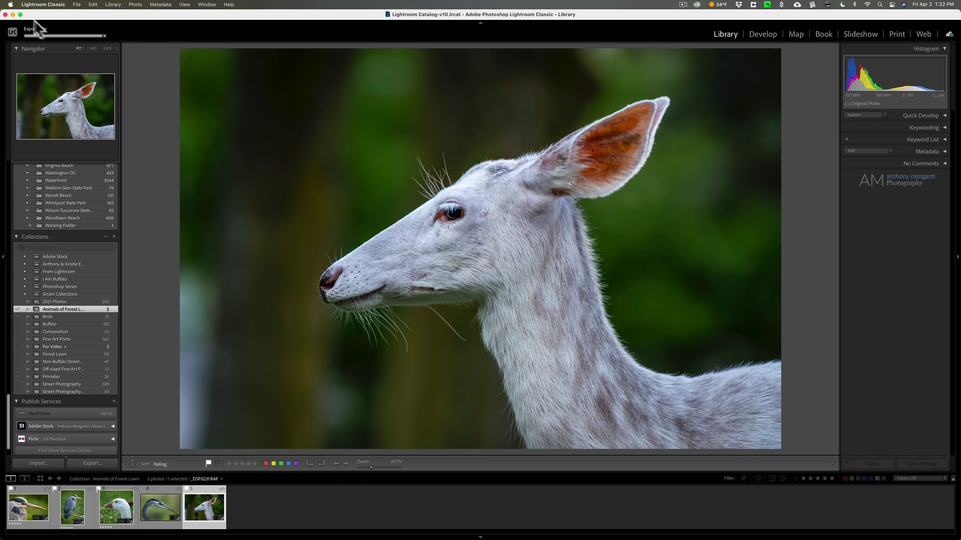
Minimize Lightroom and open Flickr-1.jpg and Instagram-1.jpg together in Preview.
{"action": "left_click", "coordinate": [13, 15]}
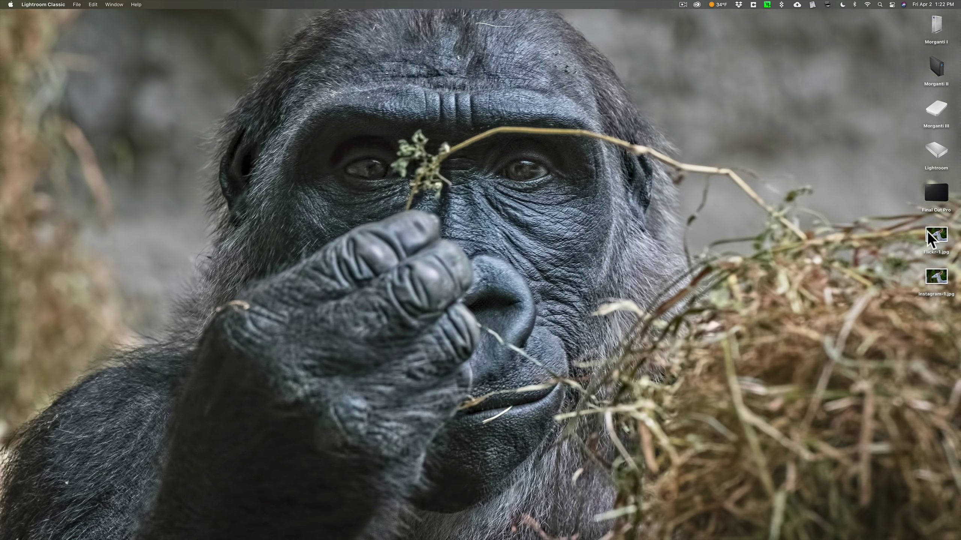
{"action": "left_click", "coordinate": [936, 237]}
{"action": "left_click", "coordinate": [935, 280], "text": "super"}
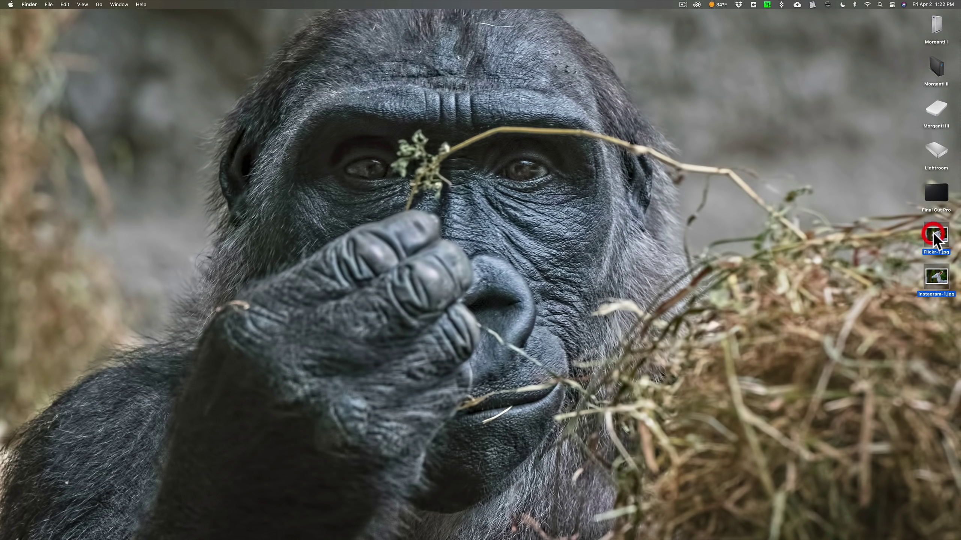
{"action": "double_click", "coordinate": [936, 237]}
Compare the Instagram-1.jpg and Flickr-1.jpg exports, then close Preview.
{"action": "left_click", "coordinate": [40, 131]}
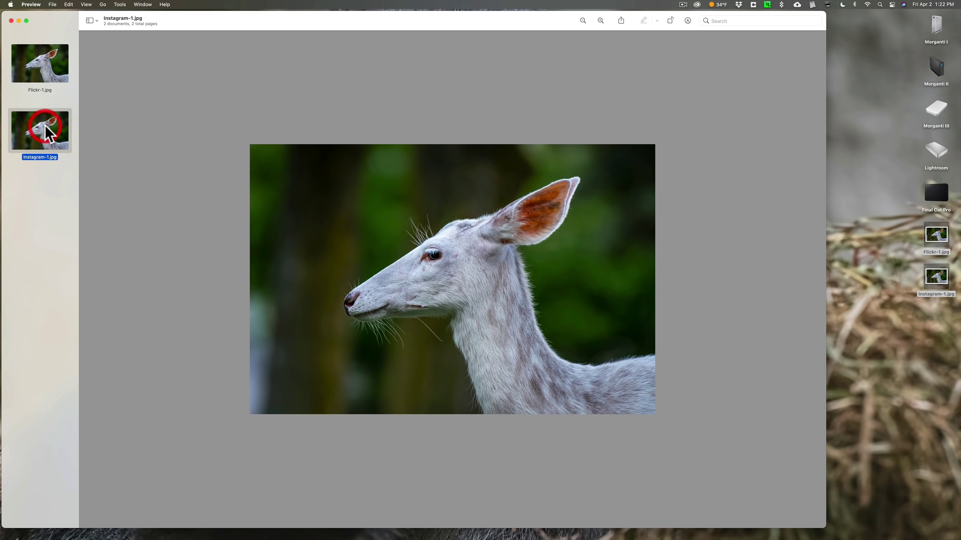
{"action": "left_click", "coordinate": [43, 75]}
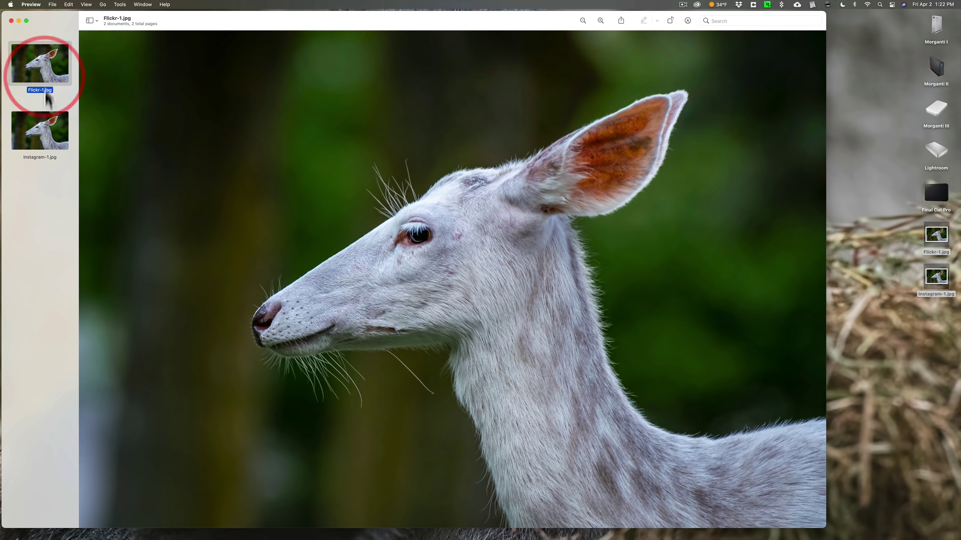
{"action": "left_click", "coordinate": [39, 134]}
{"action": "left_click", "coordinate": [9, 20]}
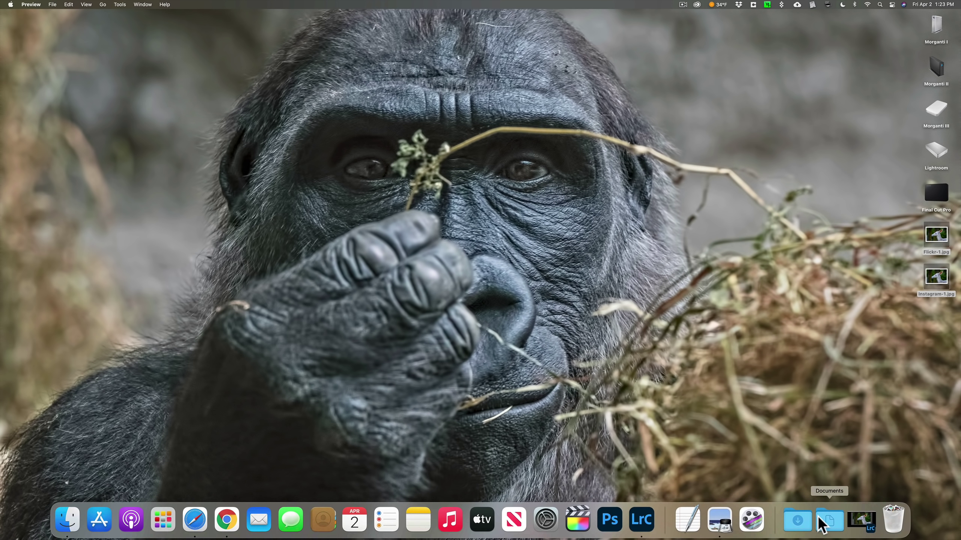
Restore the minimized Lightroom Classic window from the Dock, showing the deer photo.
{"action": "left_click", "coordinate": [856, 521]}
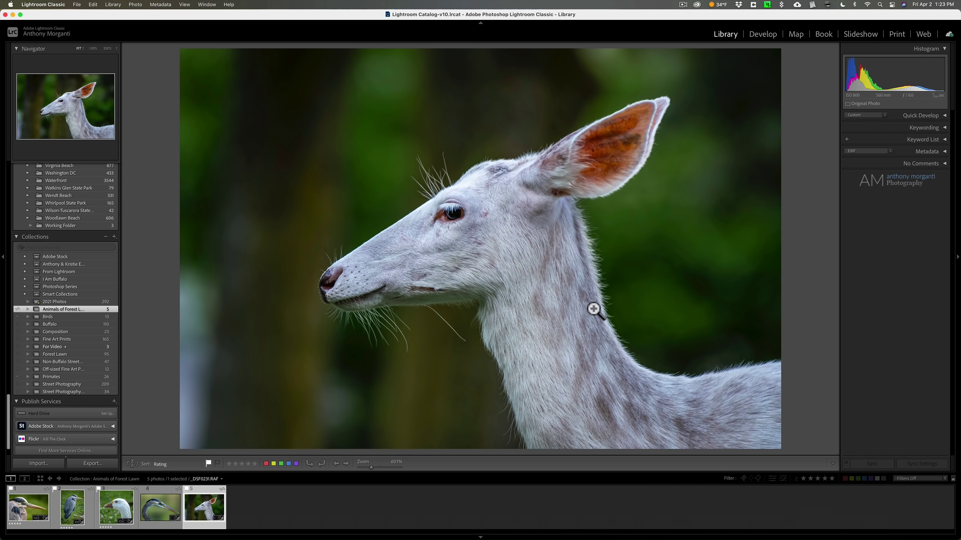